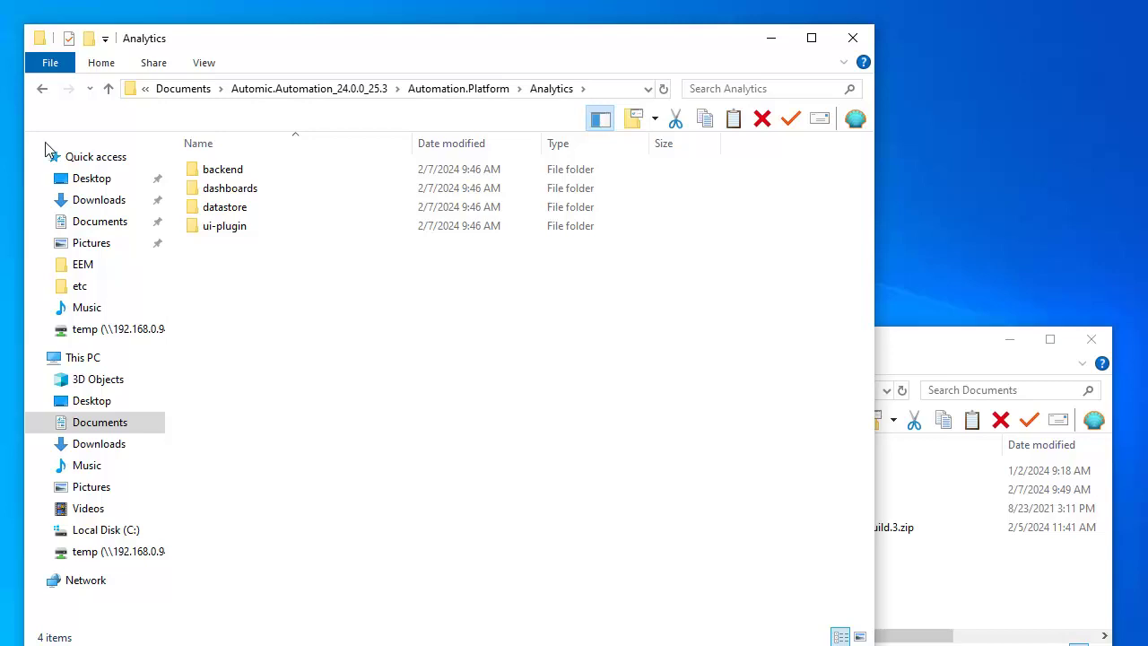
Copy the v24 backend folder, then open C:\Automic\Automation.Platform\Analytics in the second window
{"action": "right_click", "coordinate": [226, 171]}
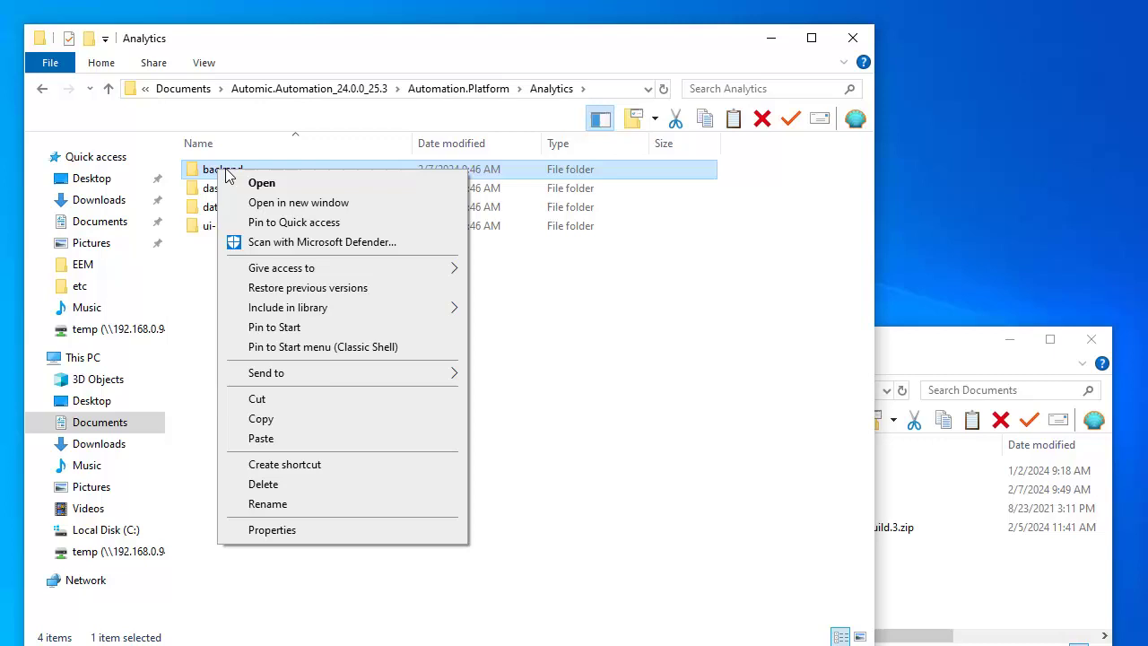
{"action": "left_click", "coordinate": [268, 419]}
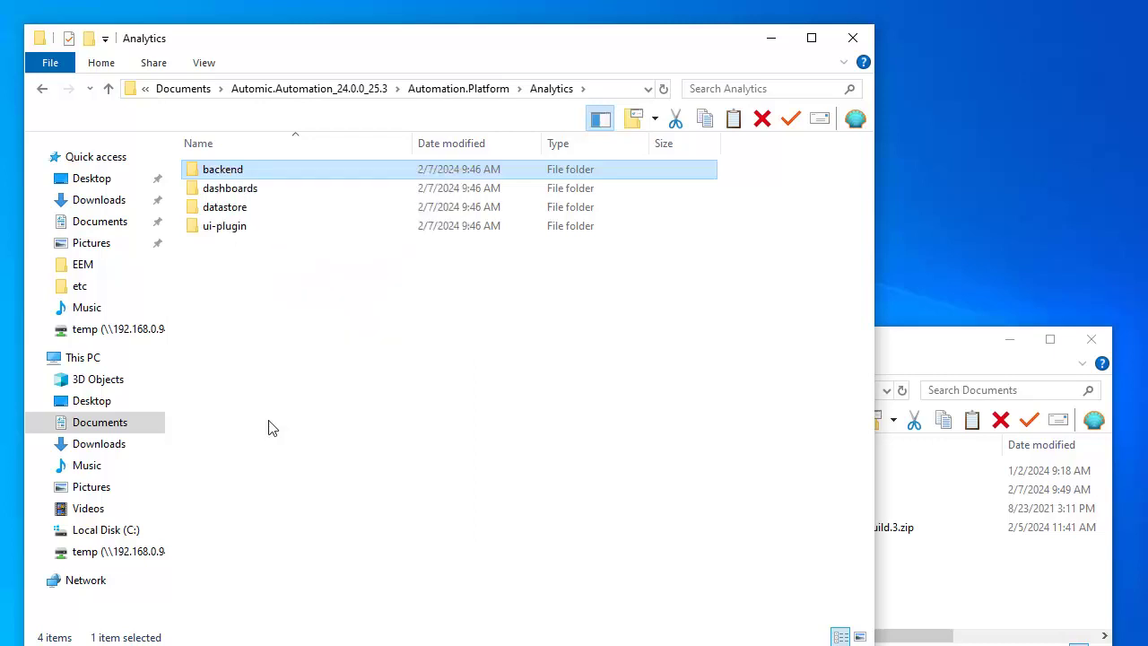
{"action": "left_click", "coordinate": [905, 356]}
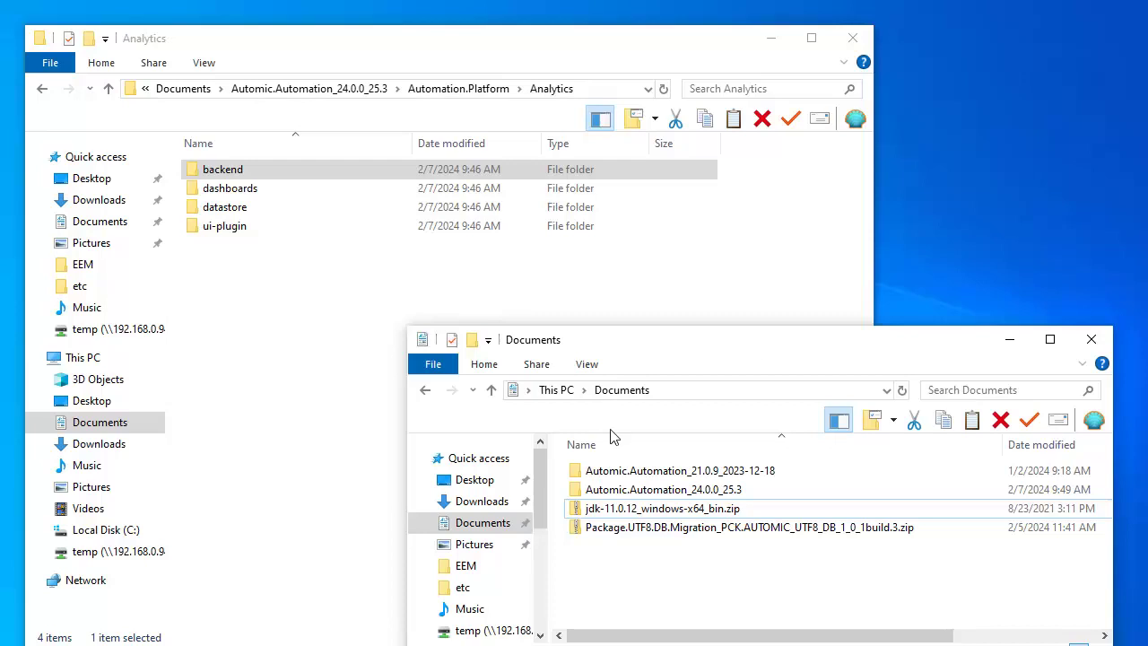
{"action": "left_click", "coordinate": [540, 617]}
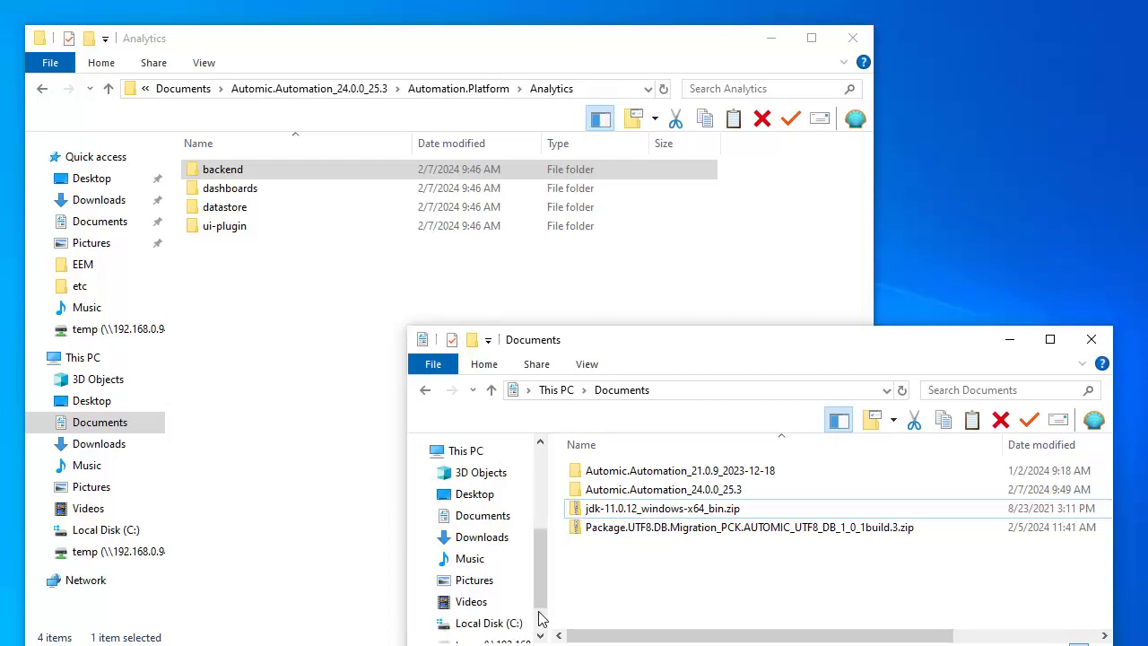
{"action": "left_click", "coordinate": [483, 625]}
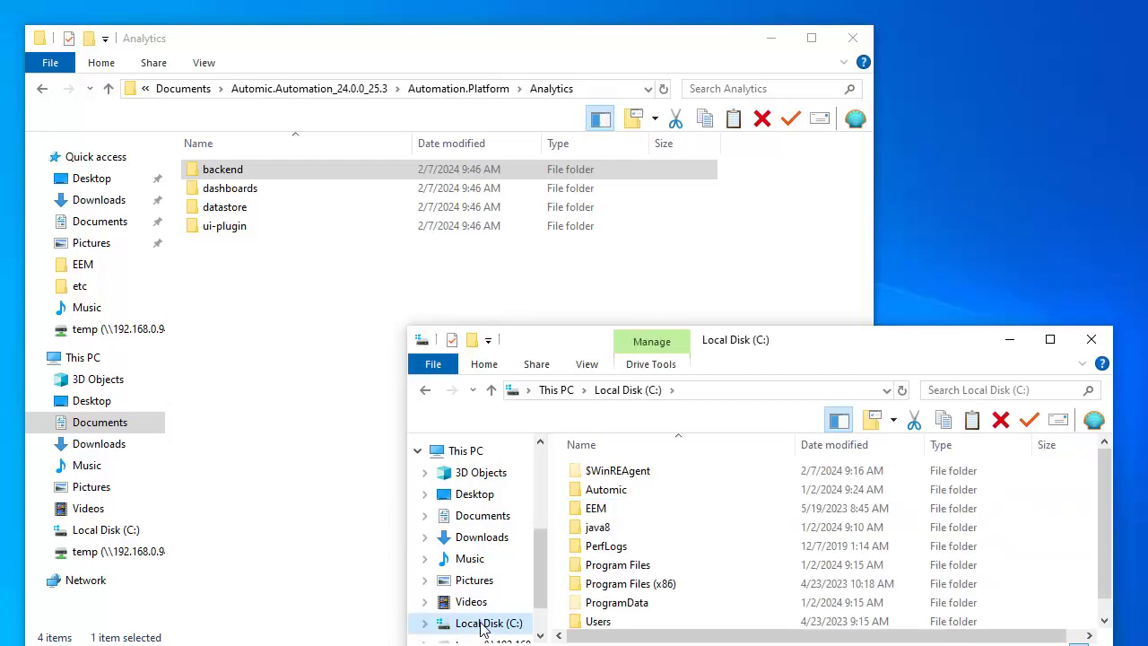
{"action": "double_click", "coordinate": [612, 493]}
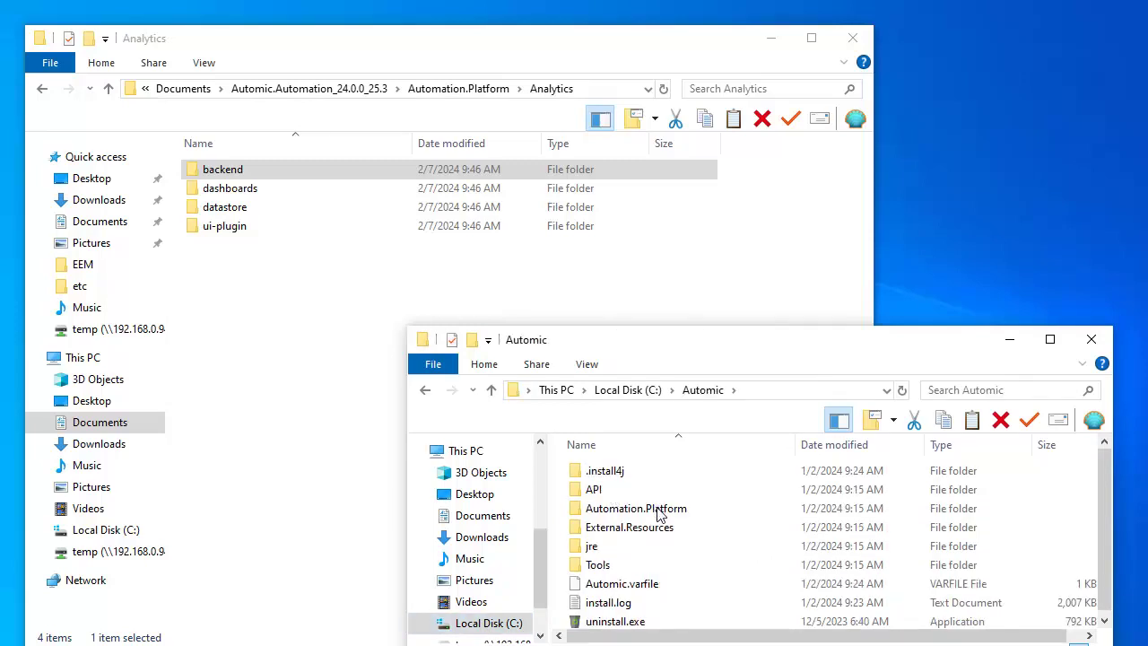
{"action": "double_click", "coordinate": [659, 510]}
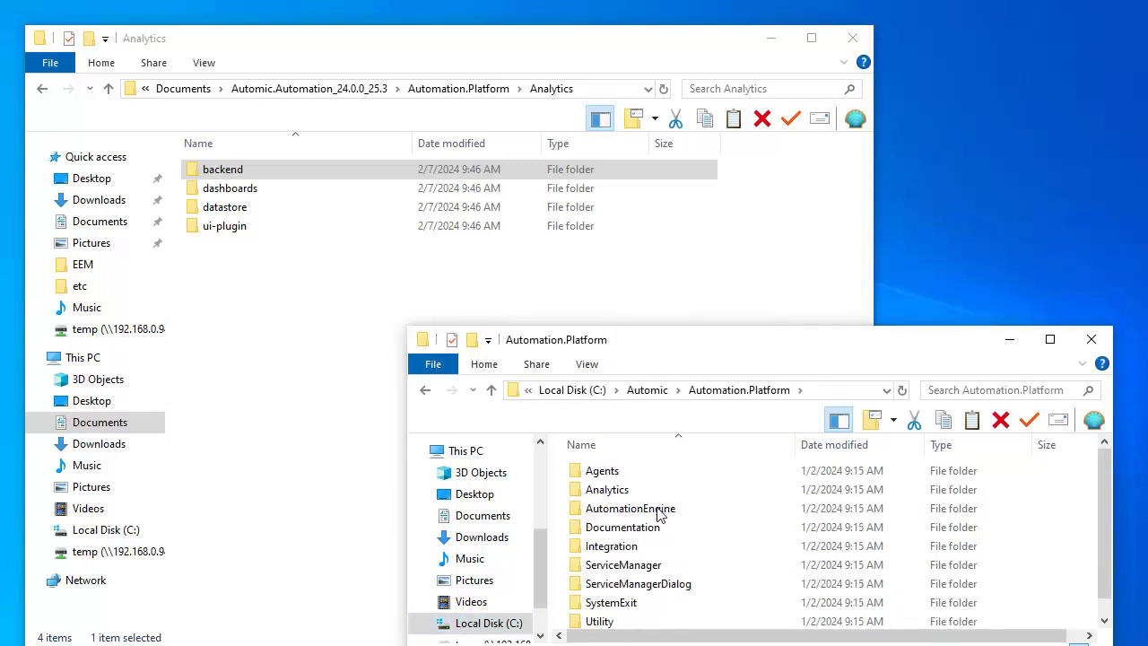
{"action": "double_click", "coordinate": [608, 491]}
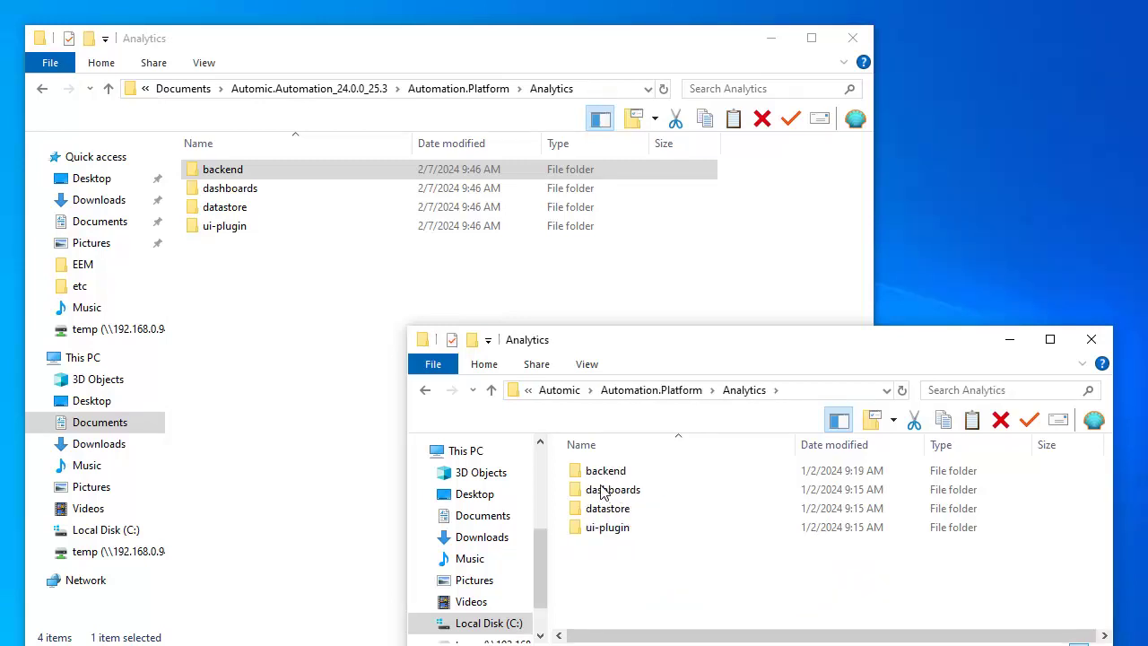
Rename the installed backend folder to backend_OLD
{"action": "left_click", "coordinate": [597, 472]}
{"action": "key", "text": "F2"}
{"action": "key", "text": "End"}
{"action": "type", "text": "_OLD"}
{"action": "key", "text": "Return"}
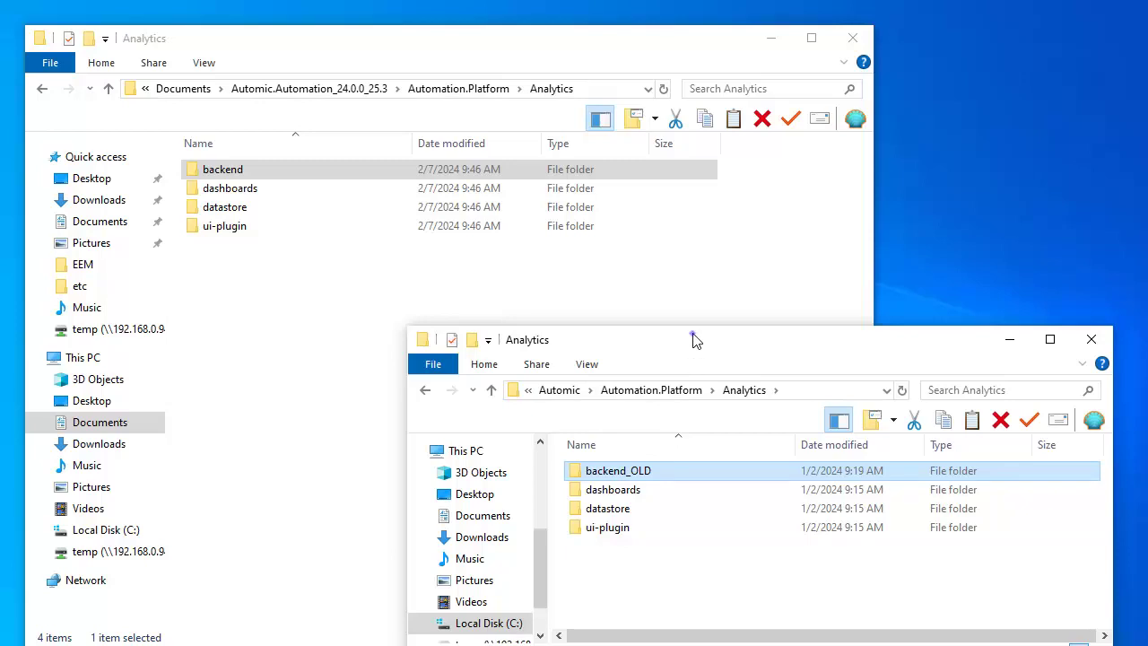
Paste the copied v24 backend into C:\Automic\Automation.Platform\Analytics and open the new backend folder
{"action": "left_click_drag", "start_coordinate": [692, 336], "coordinate": [615, 29]}
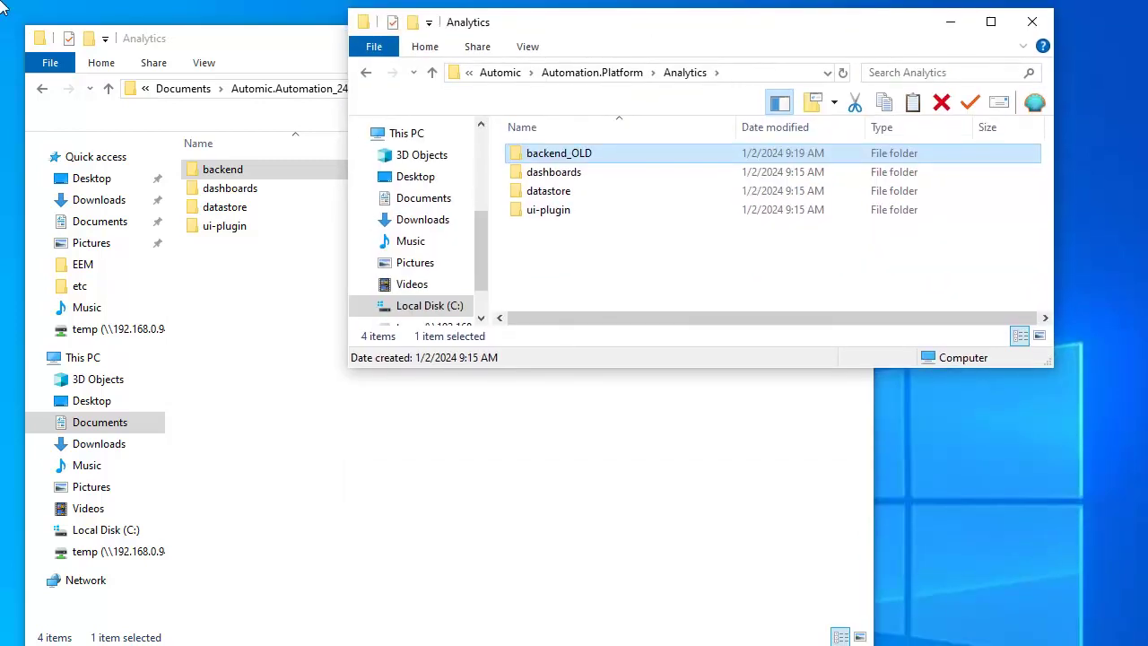
{"action": "right_click", "coordinate": [555, 256]}
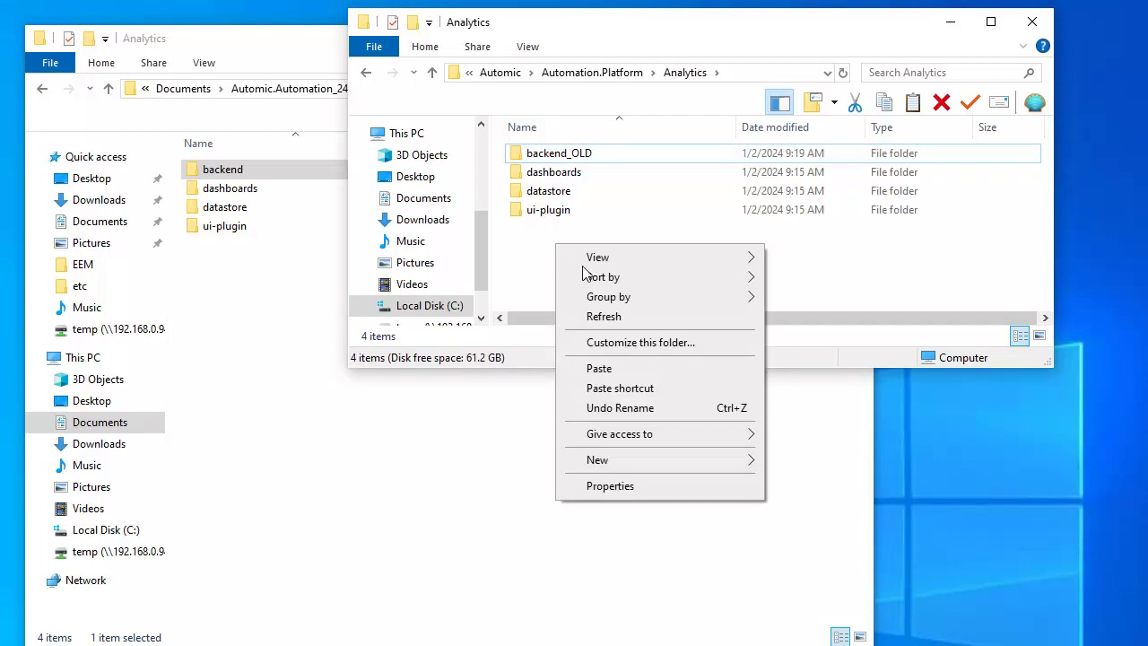
{"action": "left_click", "coordinate": [601, 369]}
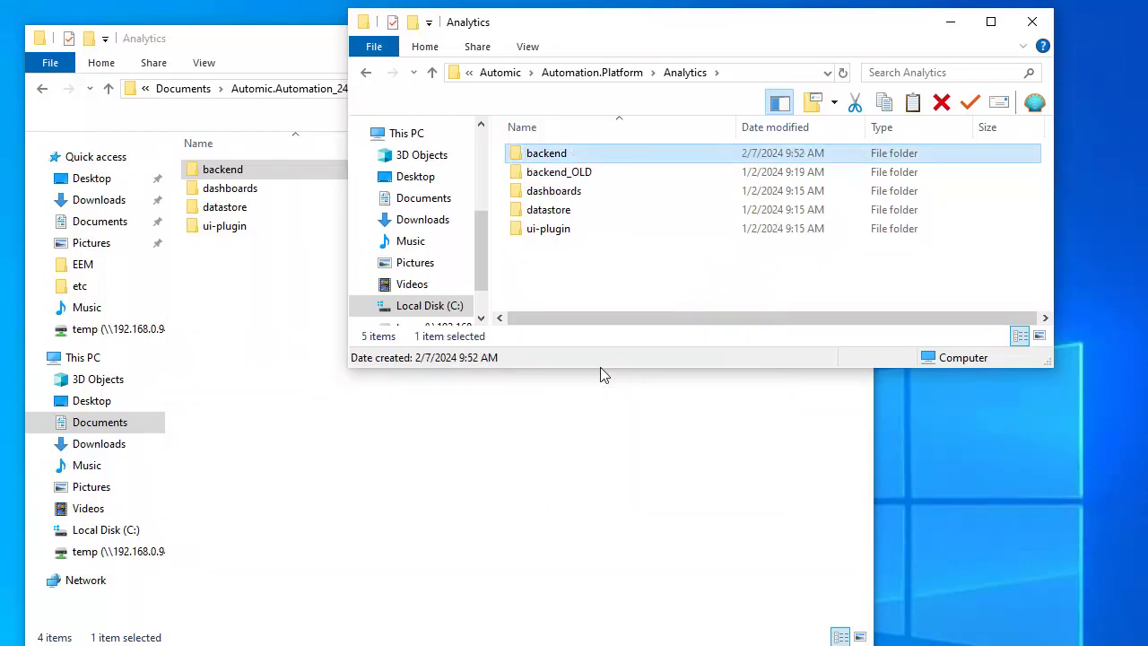
{"action": "double_click", "coordinate": [545, 154]}
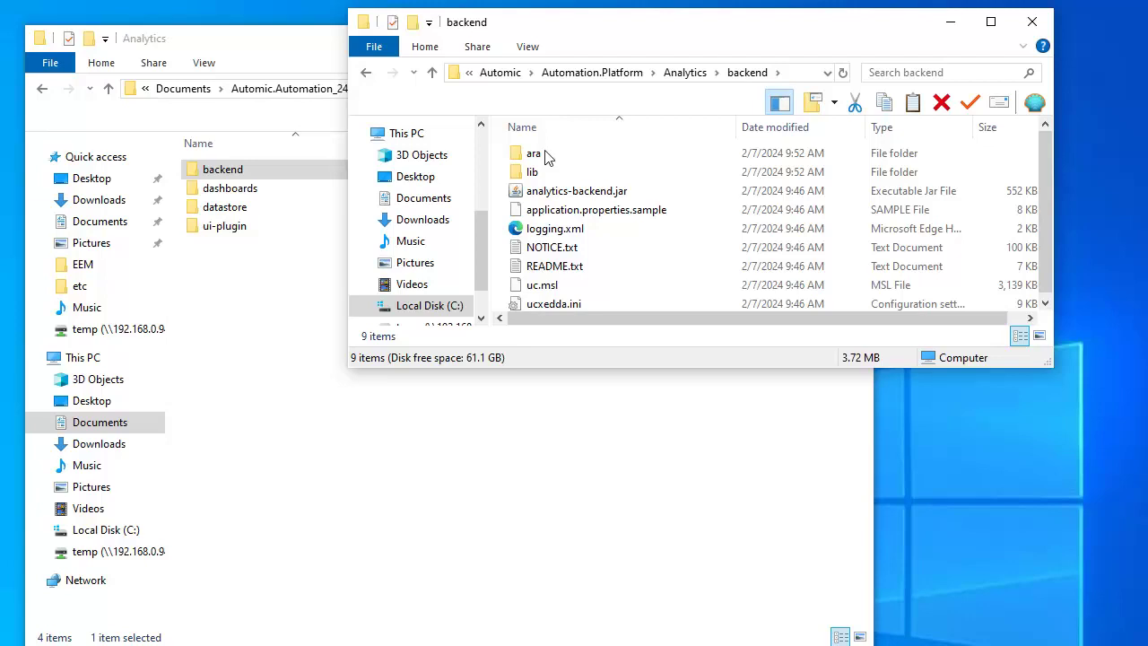
Open ucxedda.ini and replace the jcphost connection host with windows24
{"action": "double_click", "coordinate": [554, 304]}
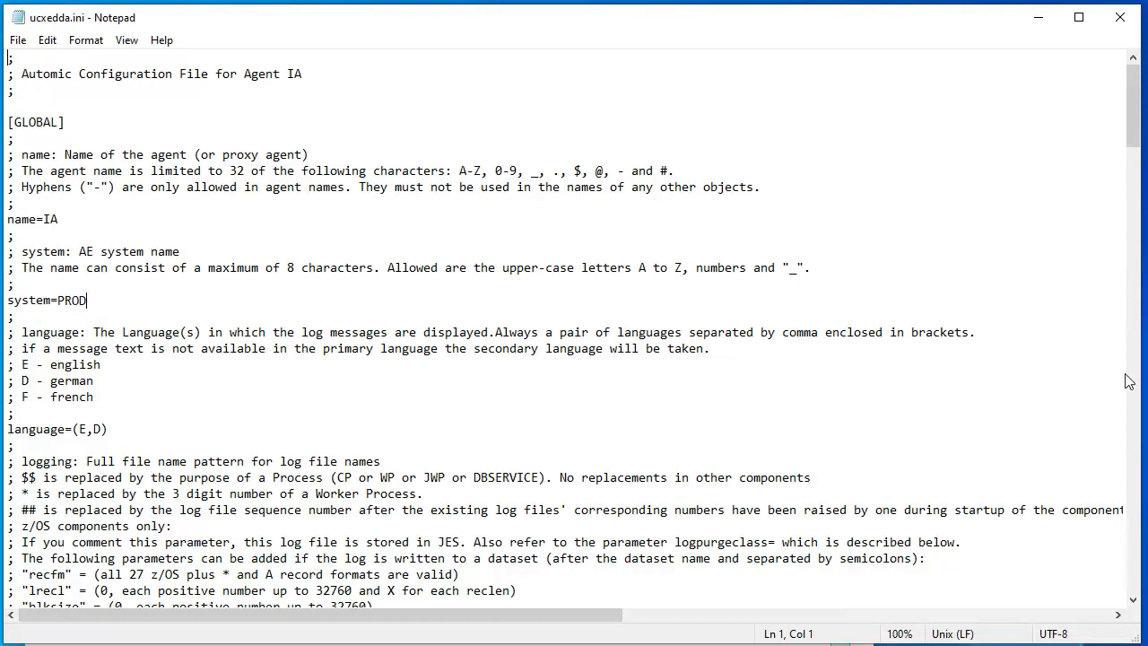
{"action": "left_click", "coordinate": [1132, 390]}
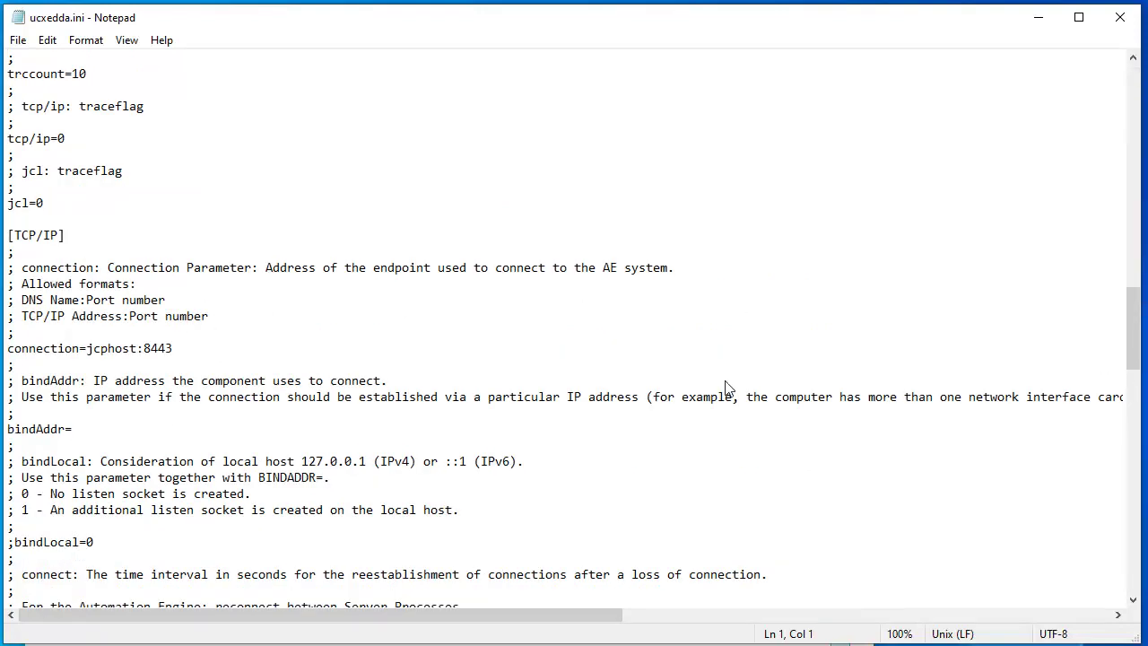
{"action": "double_click", "coordinate": [113, 350]}
{"action": "type", "text": "windows24"}
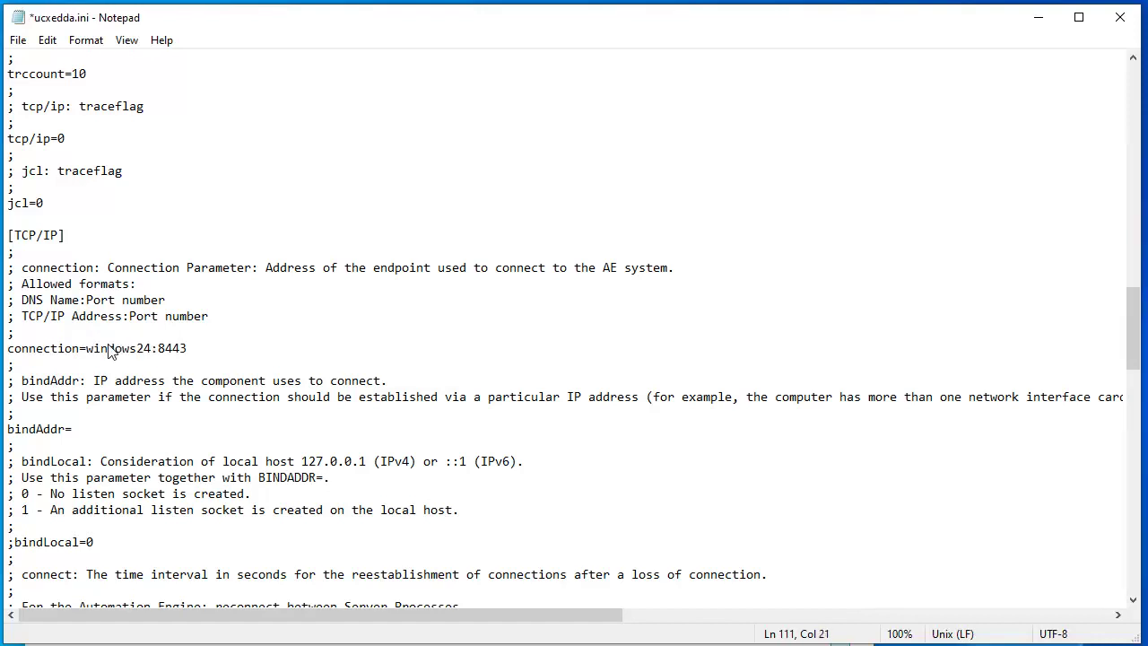
Set trustedCertFolder to the Agents certificates path, enter the key password, and save the file
{"action": "left_click", "coordinate": [1132, 468]}
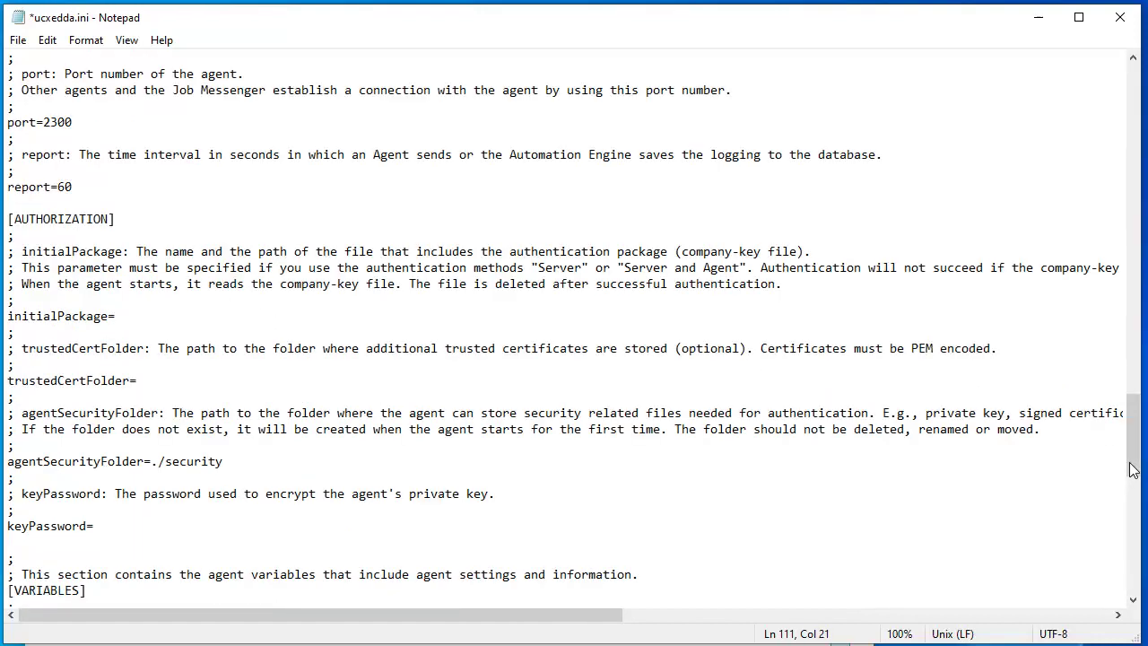
{"action": "left_click", "coordinate": [140, 380]}
{"action": "type", "text": "C:\\Automatic\\Automation.Platform\\Agents\\certificates"}
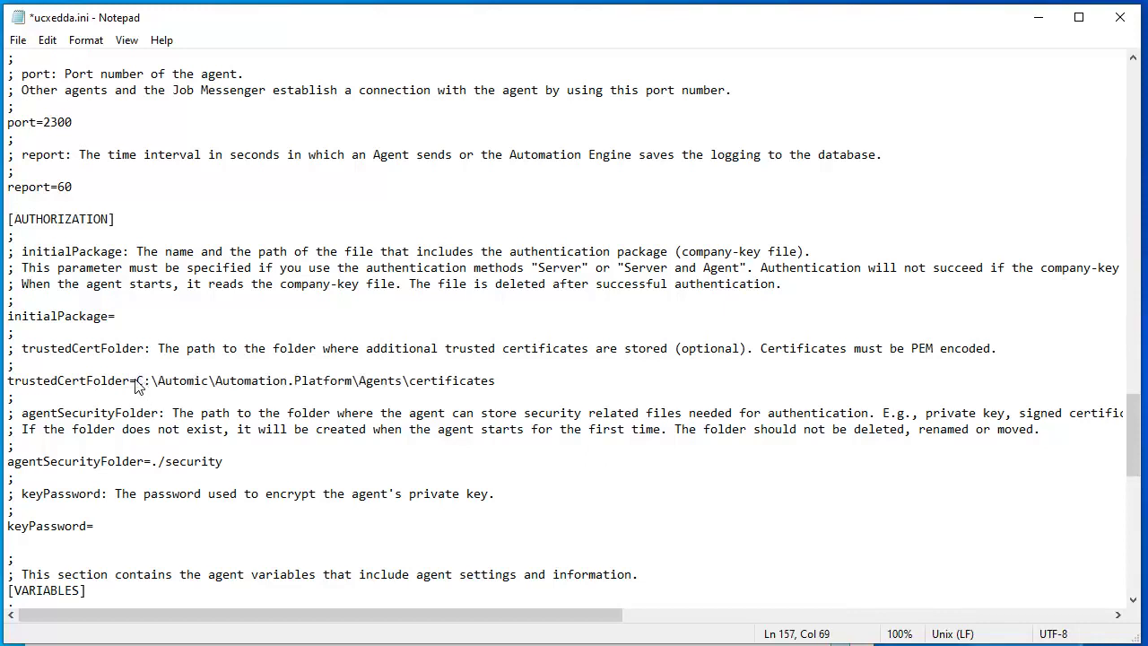
{"action": "left_click", "coordinate": [97, 526]}
{"action": "left_click", "coordinate": [1122, 20]}
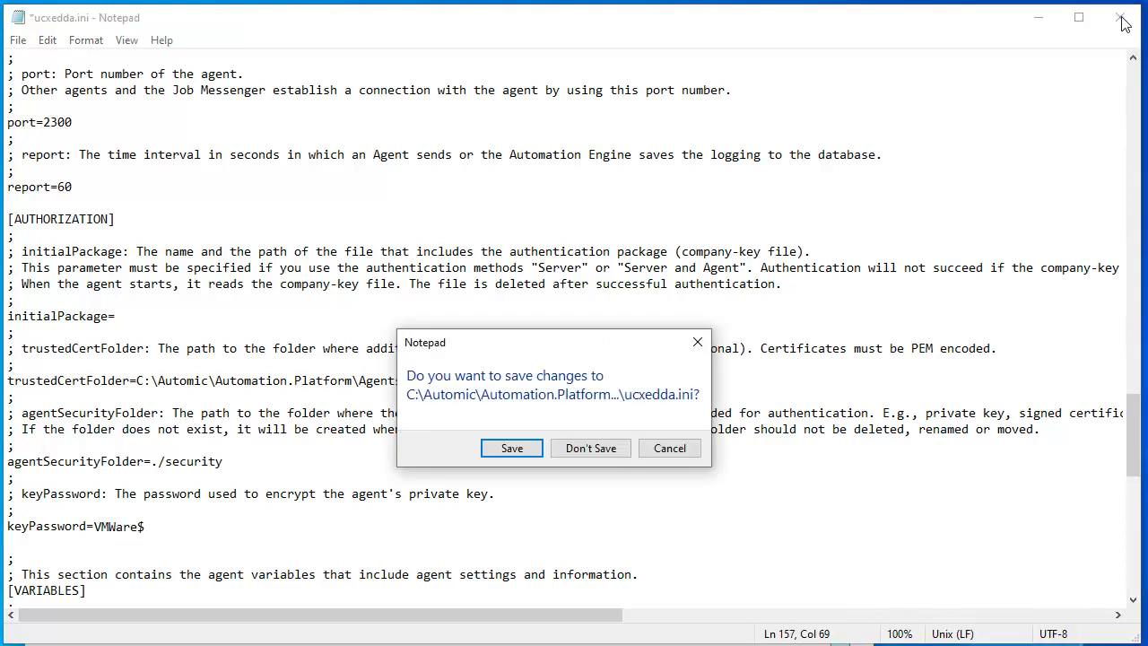
{"action": "left_click", "coordinate": [512, 449]}
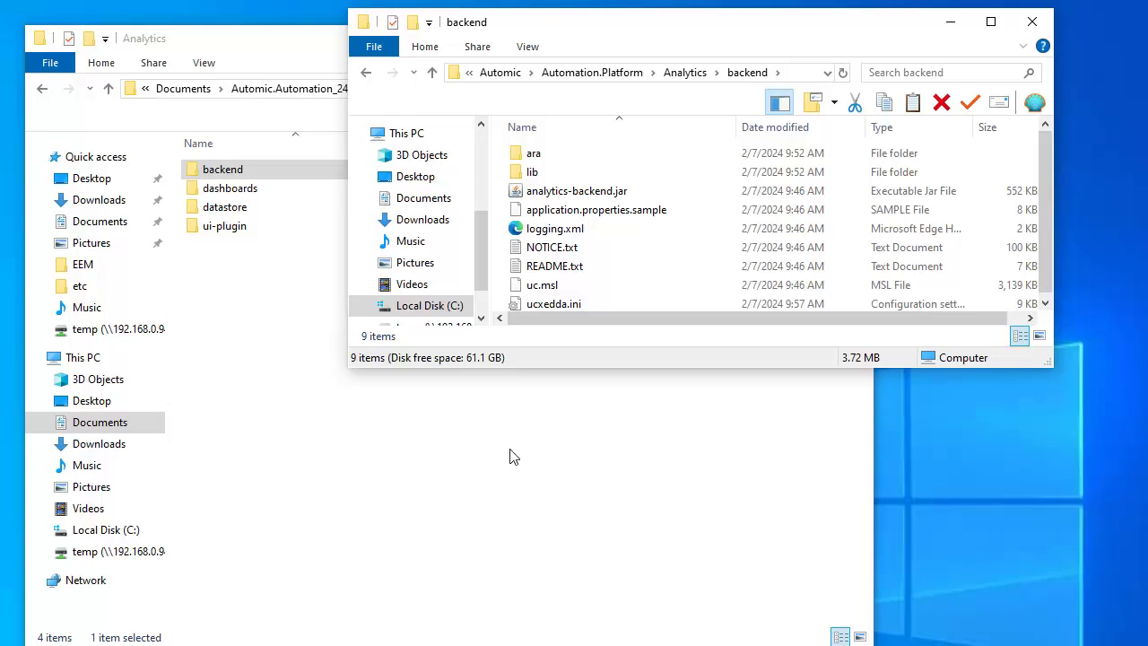
Copy the application.properties file and paste it into the new backend folder
{"action": "right_click", "coordinate": [619, 210]}
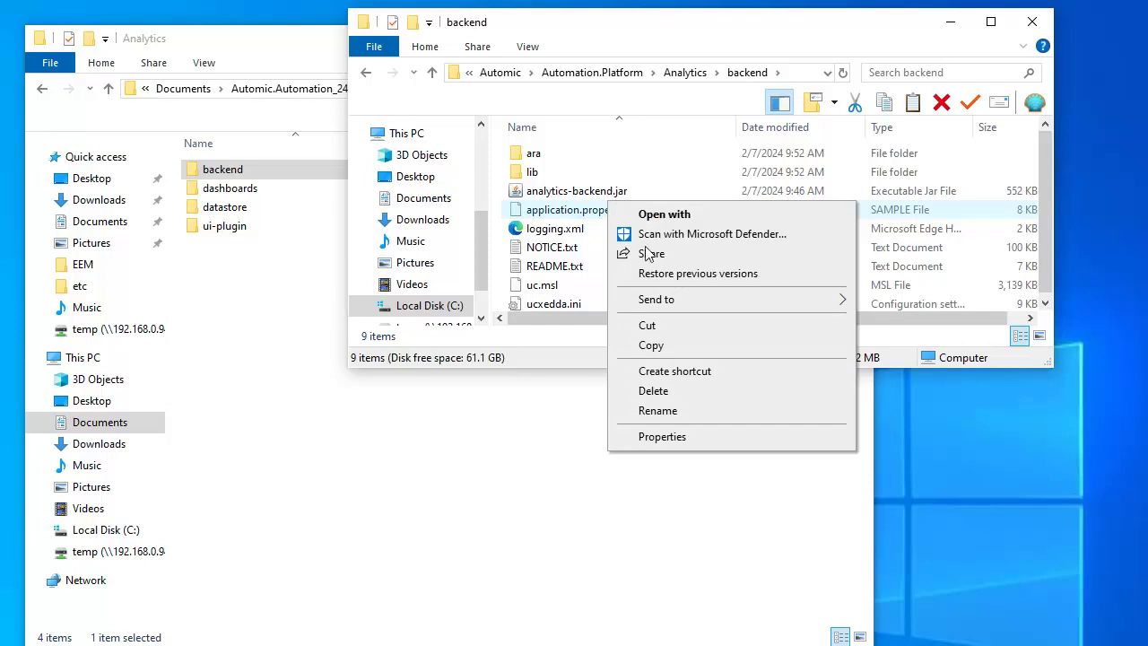
{"action": "left_click", "coordinate": [653, 346]}
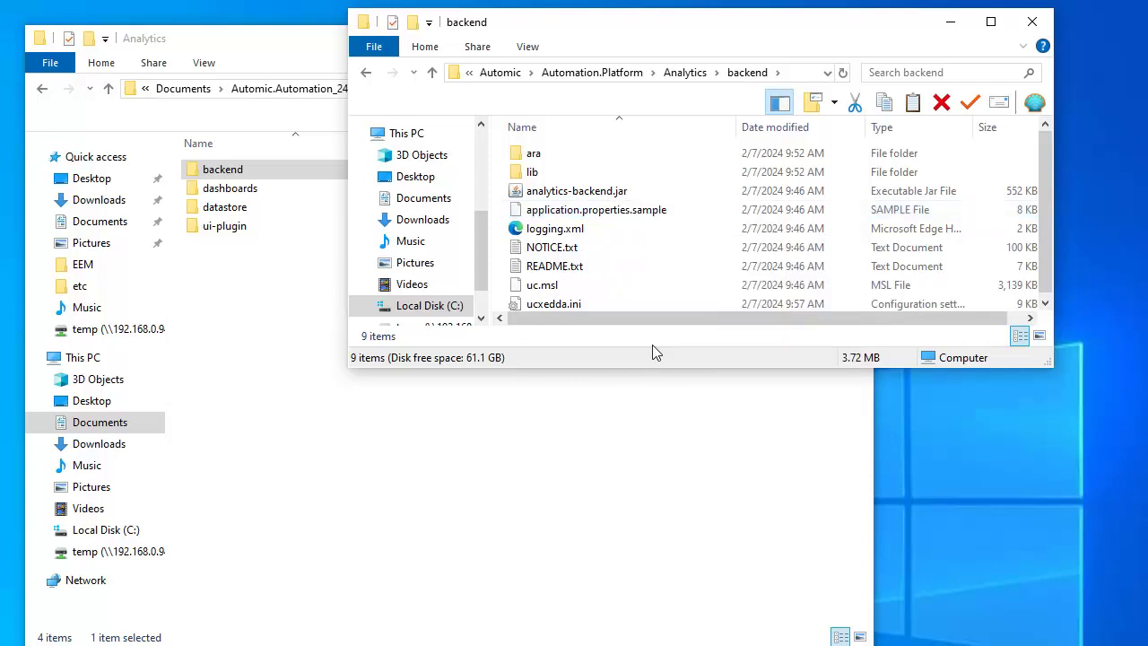
{"action": "right_click", "coordinate": [714, 260]}
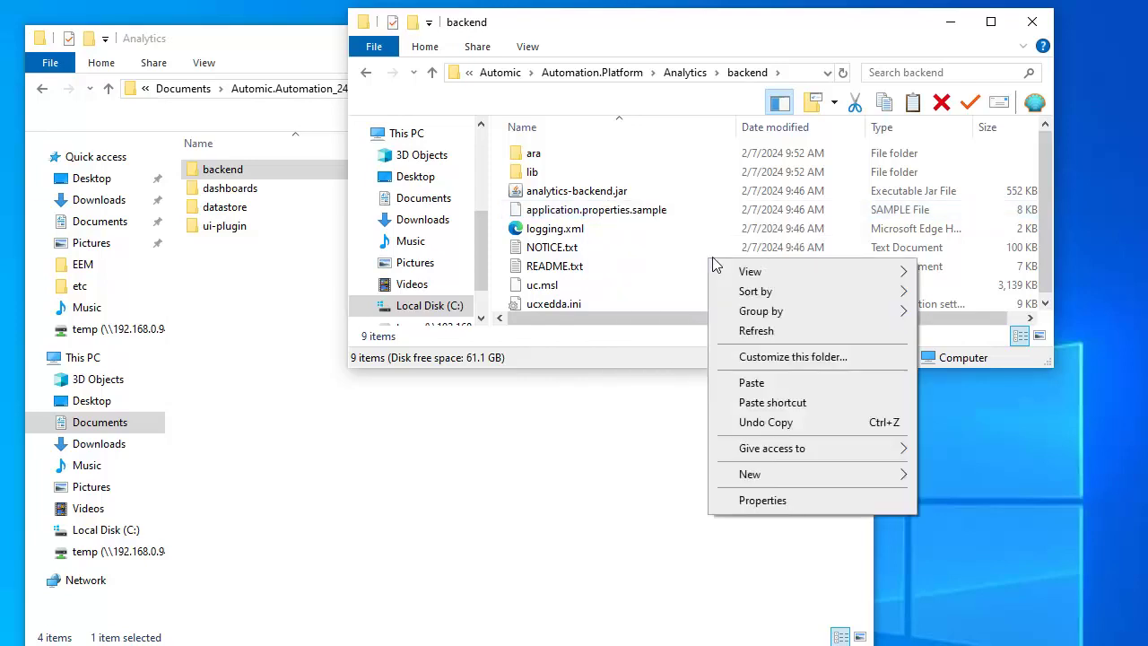
{"action": "left_click", "coordinate": [749, 382]}
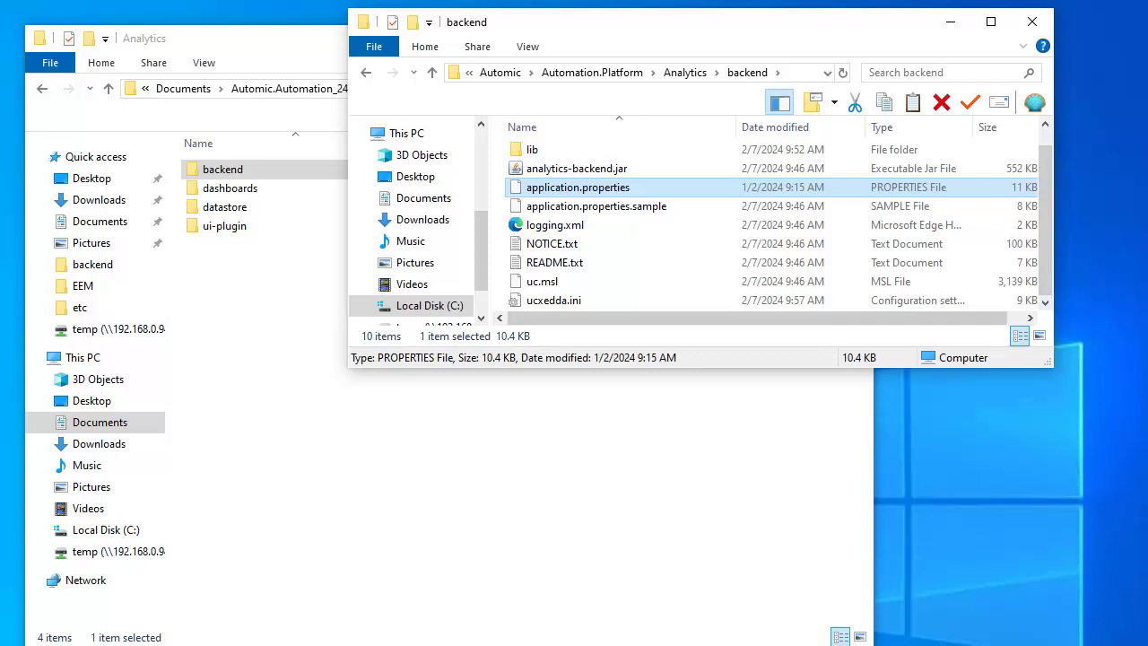
Review application.properties in Notepad and close it unchanged
{"action": "key", "text": "Return"}
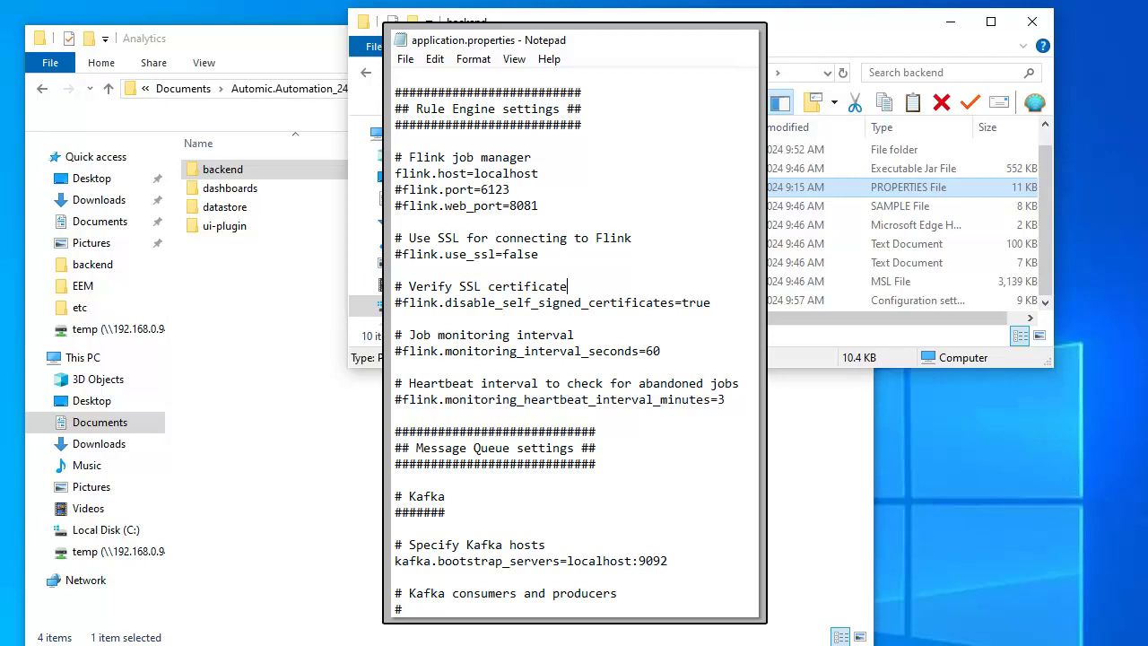
{"action": "key", "text": "alt+F4"}
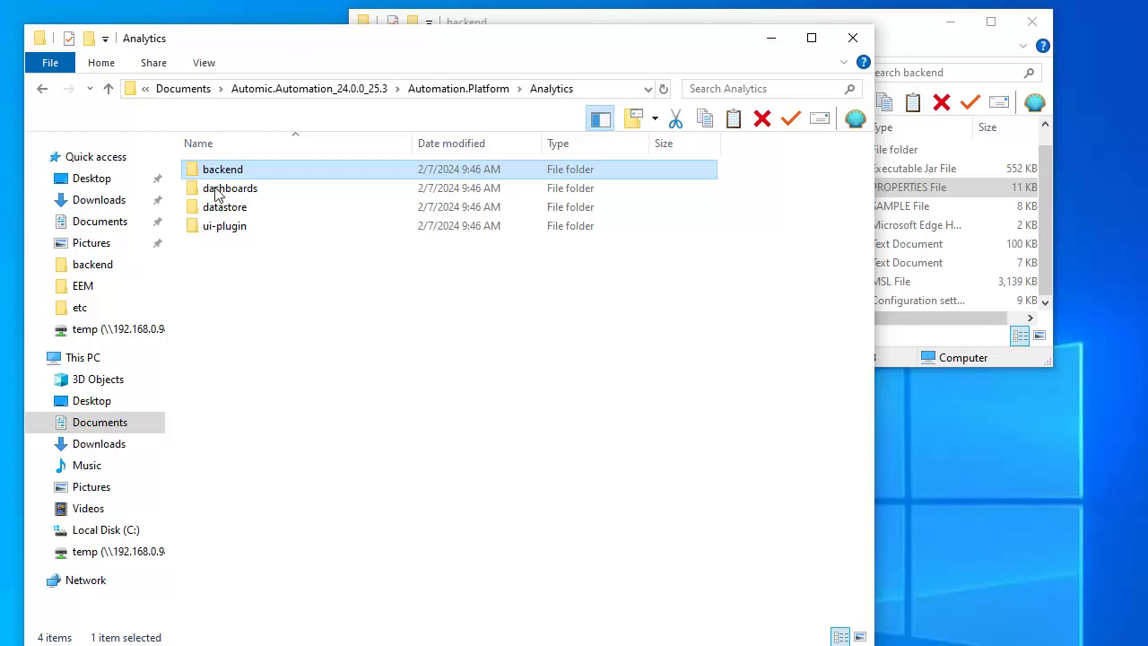
Copy the new webui-plugin-analytics.jar from the package's ui-plugin folder
{"action": "double_click", "coordinate": [214, 226]}
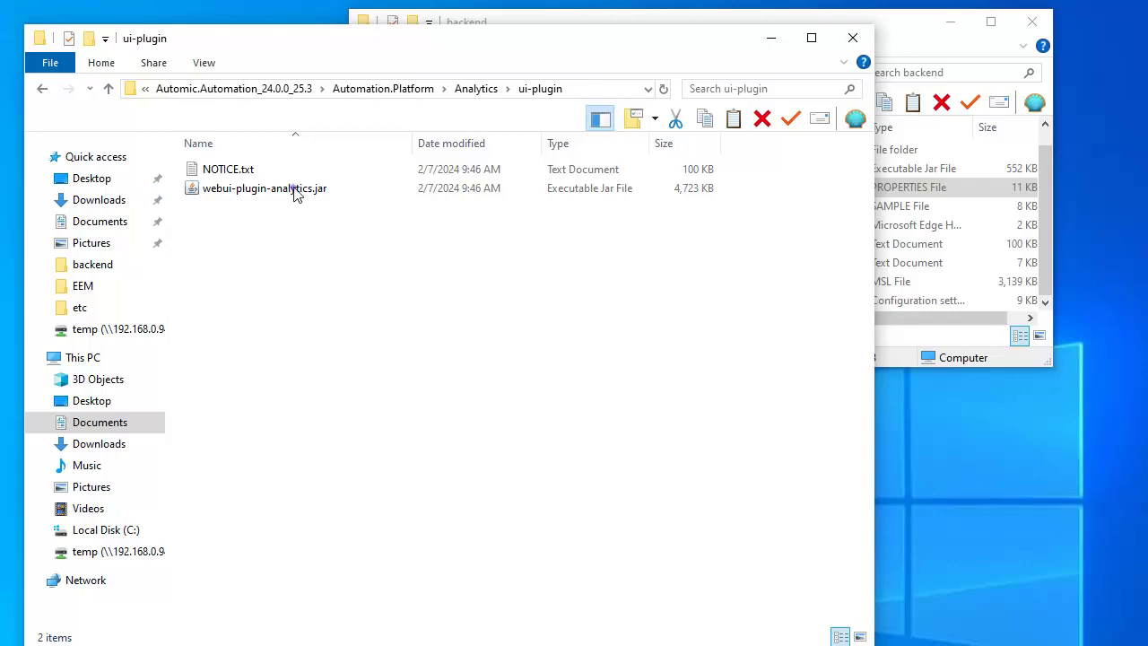
{"action": "right_click", "coordinate": [295, 195]}
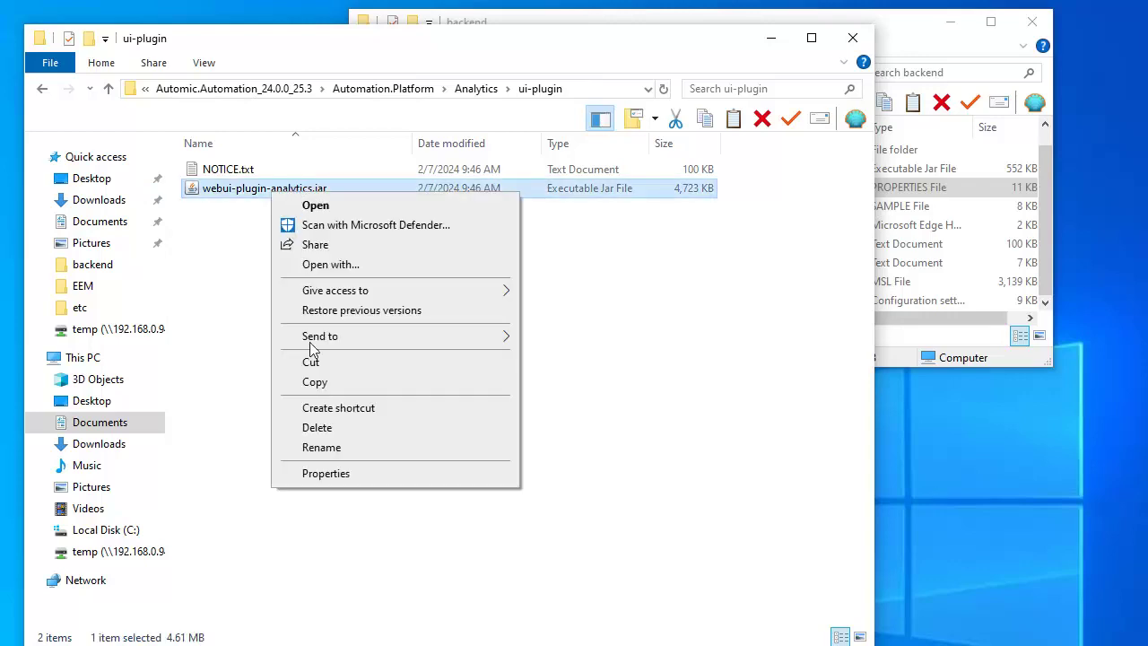
{"action": "left_click", "coordinate": [313, 384]}
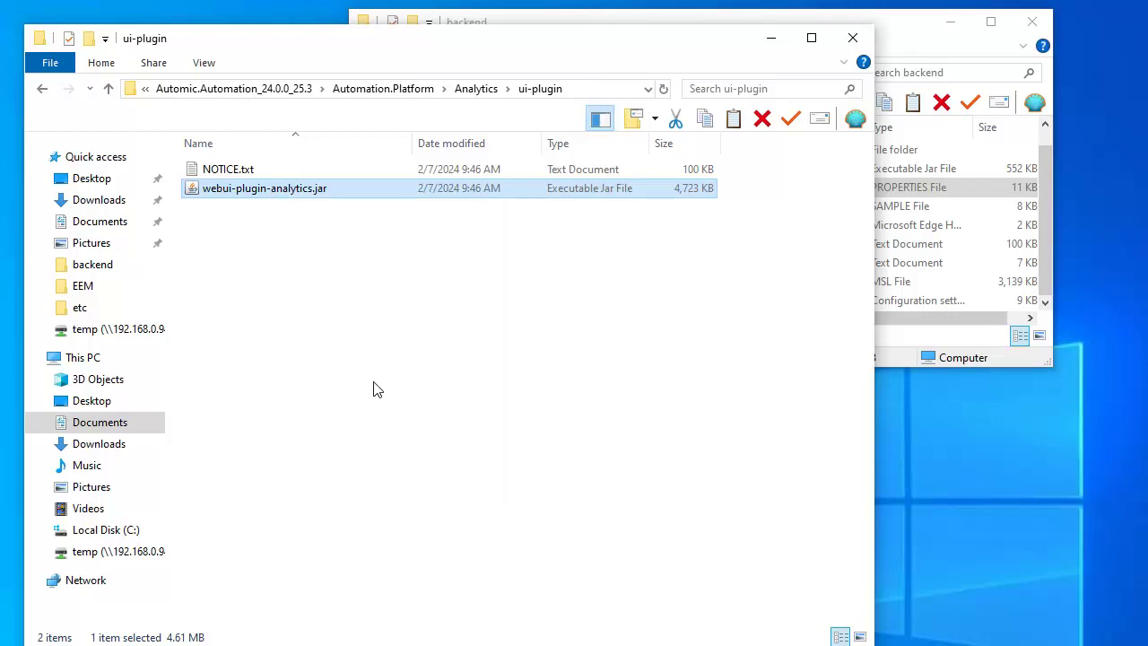
Paste the jar into WebInterface\plugins\autoinstall, replacing the old copy
{"action": "left_click", "coordinate": [894, 43]}
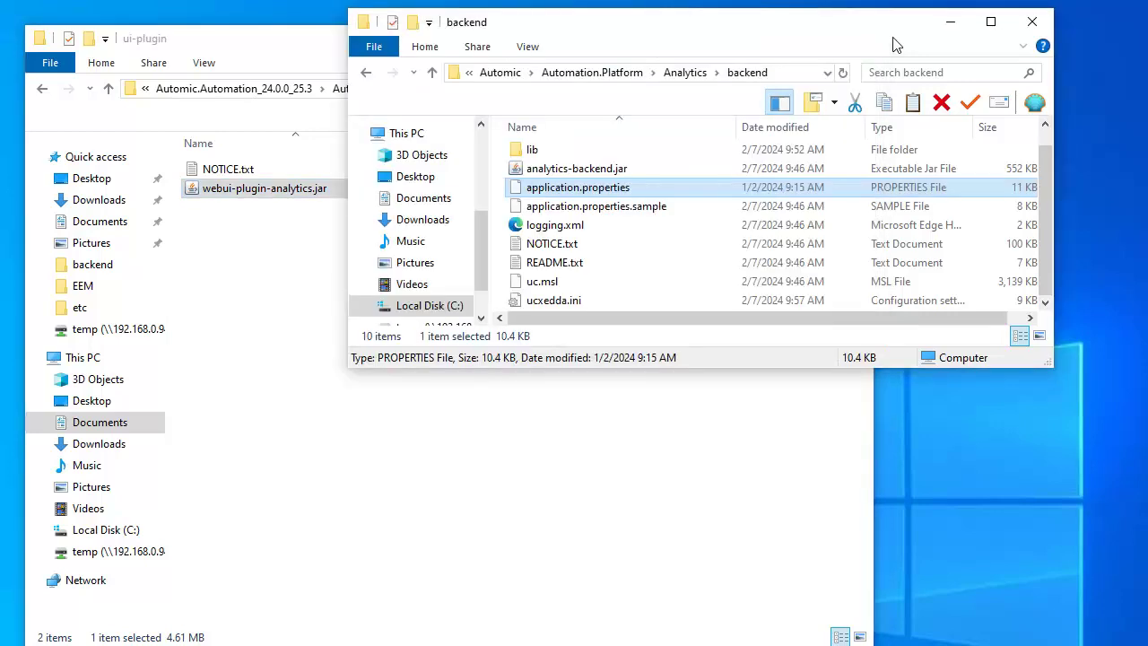
{"action": "left_click", "coordinate": [616, 74]}
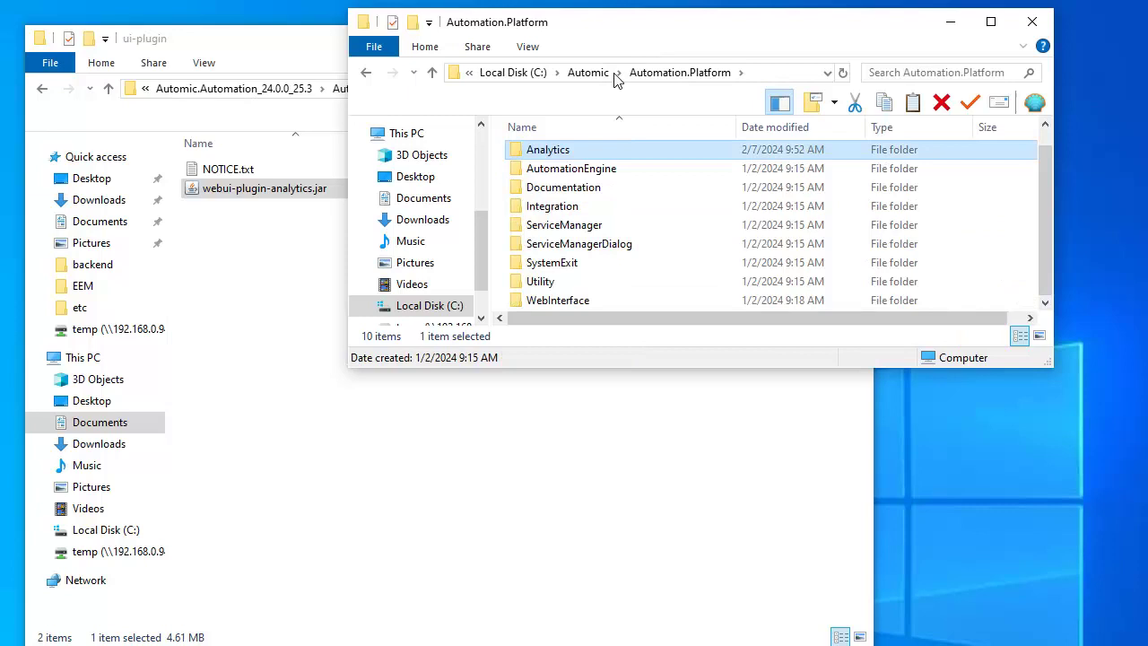
{"action": "double_click", "coordinate": [553, 300]}
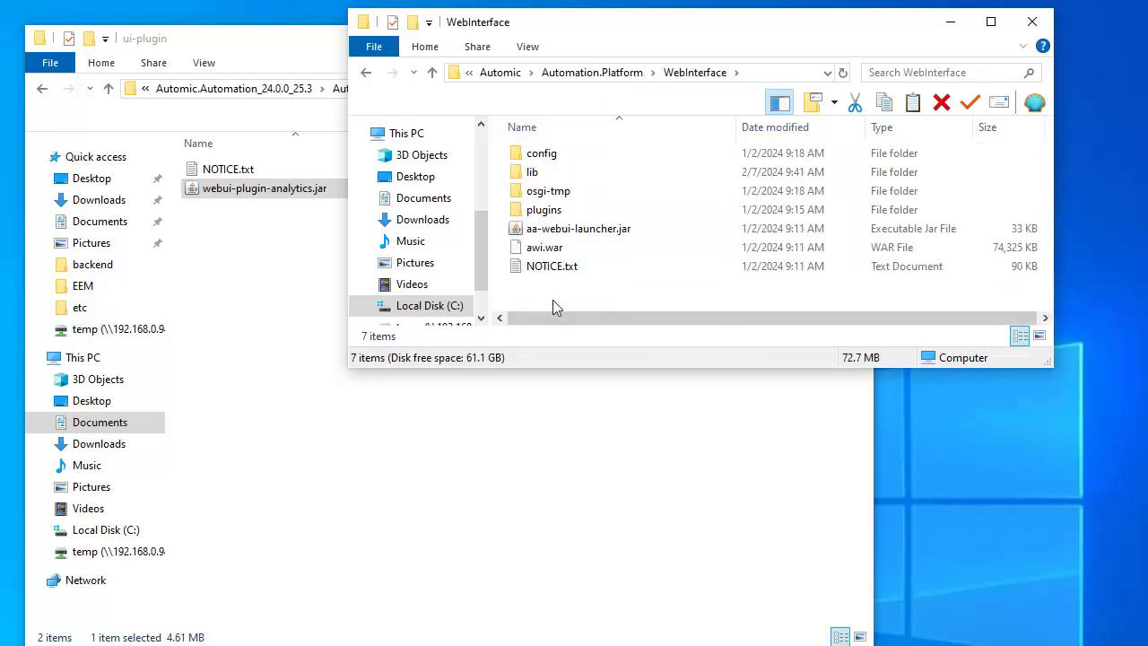
{"action": "double_click", "coordinate": [540, 211]}
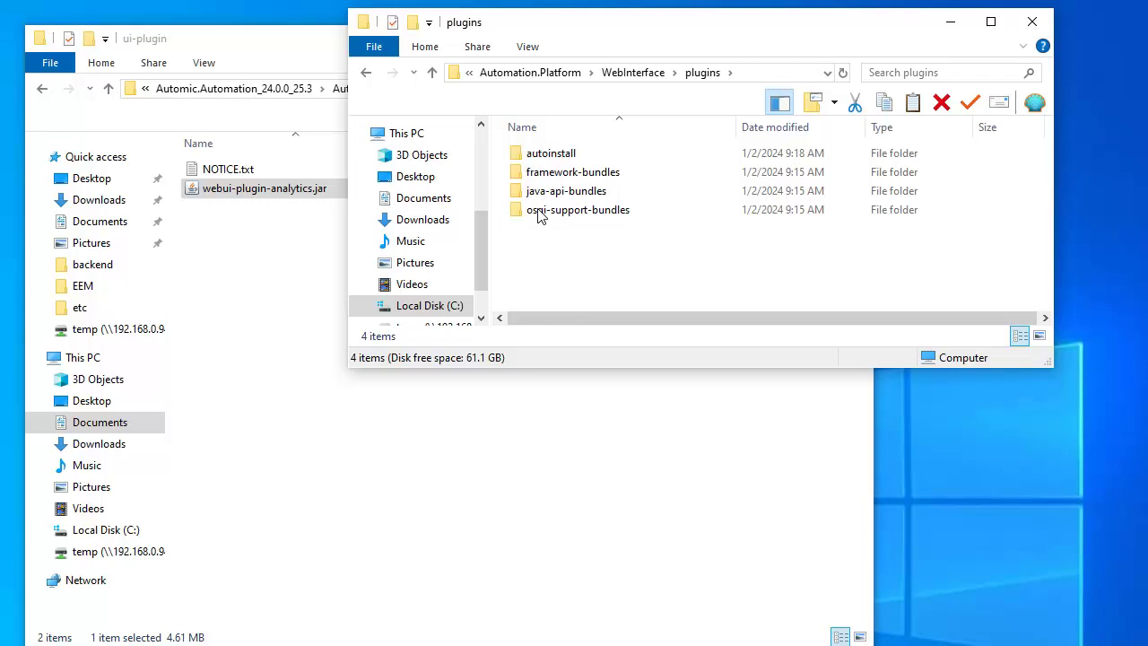
{"action": "double_click", "coordinate": [540, 155]}
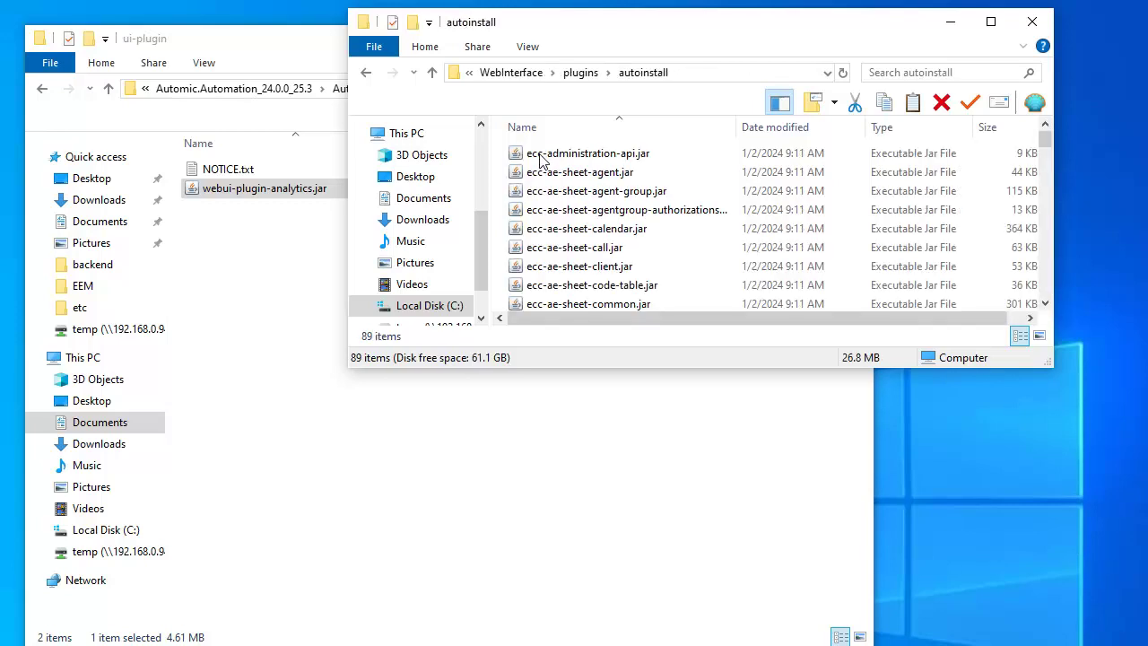
{"action": "right_click", "coordinate": [698, 184]}
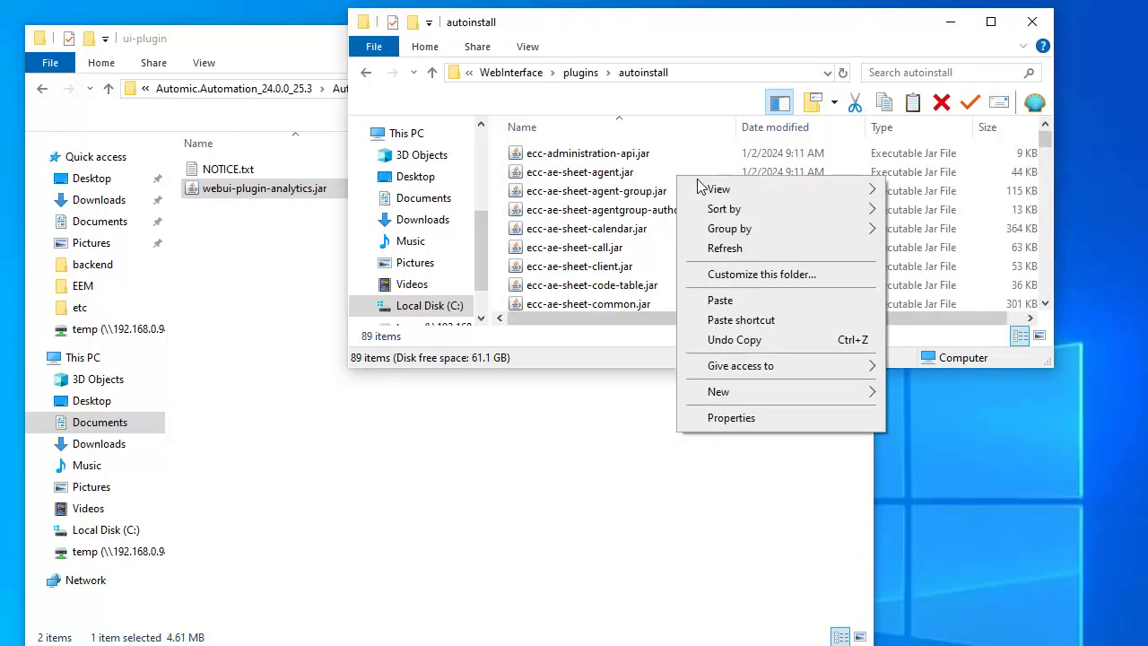
{"action": "left_click", "coordinate": [717, 300]}
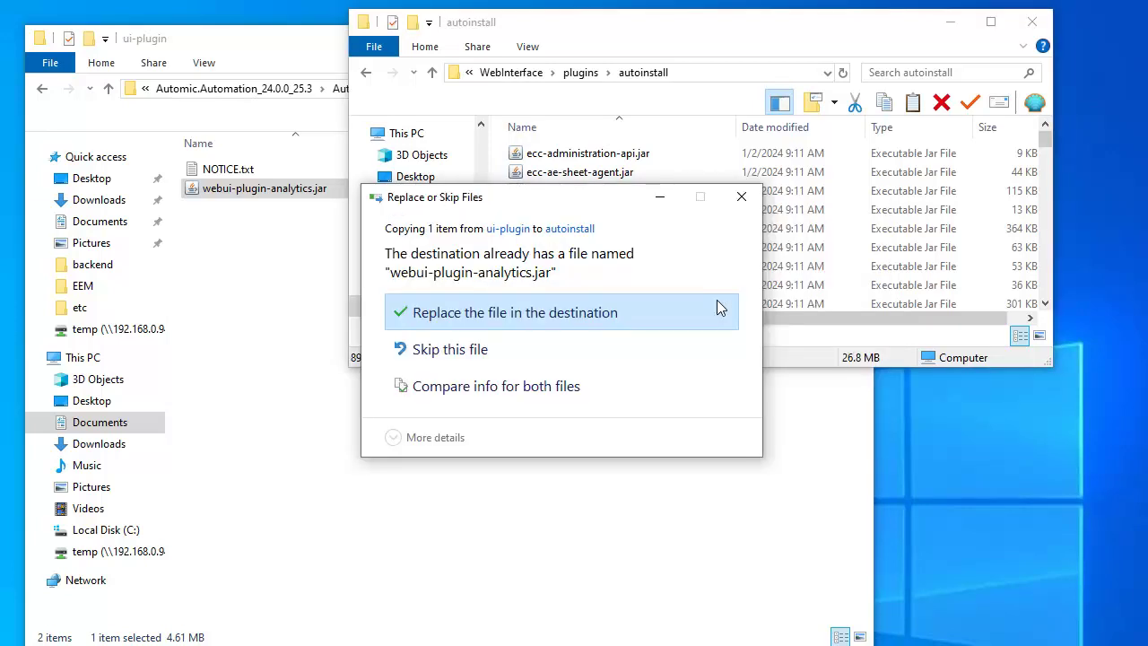
{"action": "left_click", "coordinate": [502, 312]}
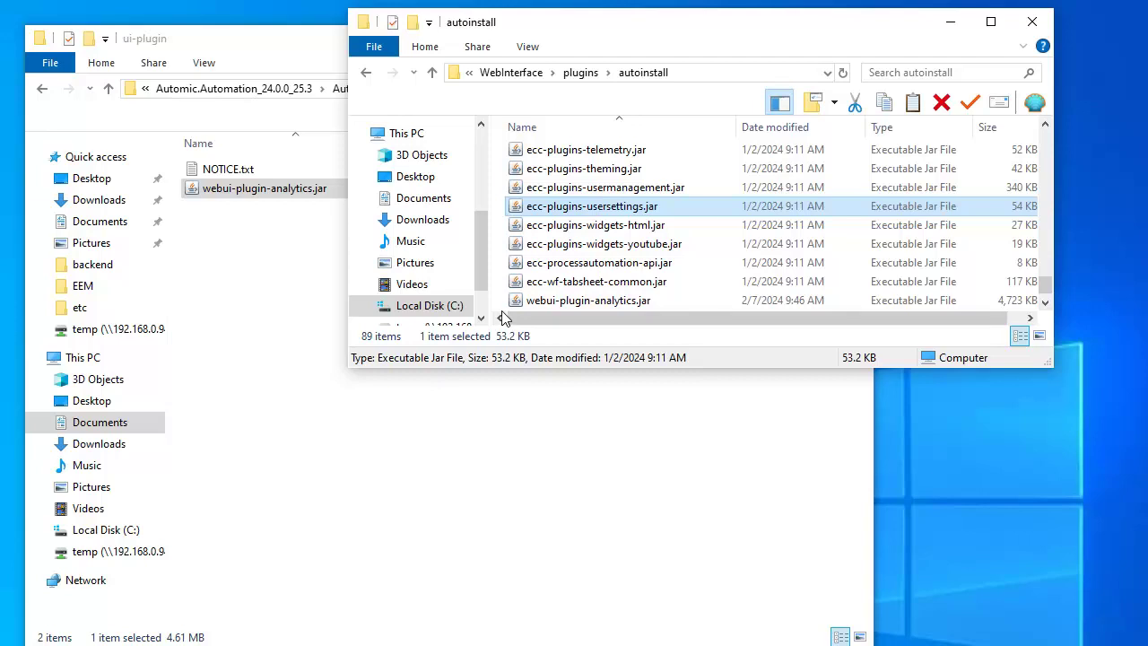
Open plugin.properties from WebInterface\config\webui-plugin-analytics
{"action": "left_click", "coordinate": [511, 73]}
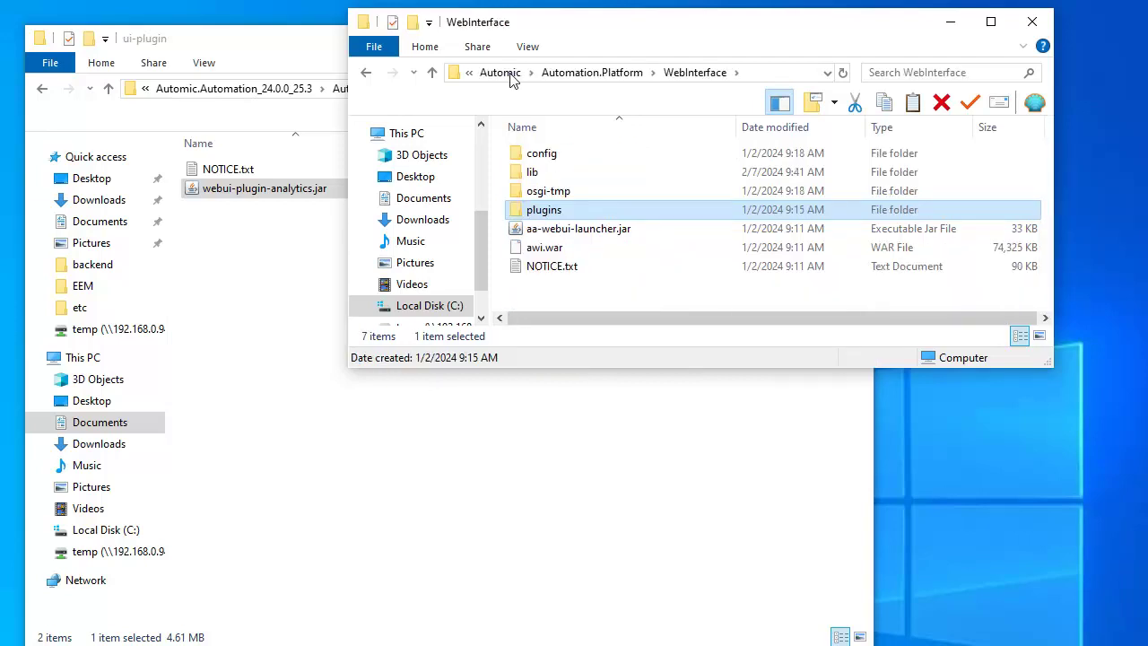
{"action": "double_click", "coordinate": [541, 152]}
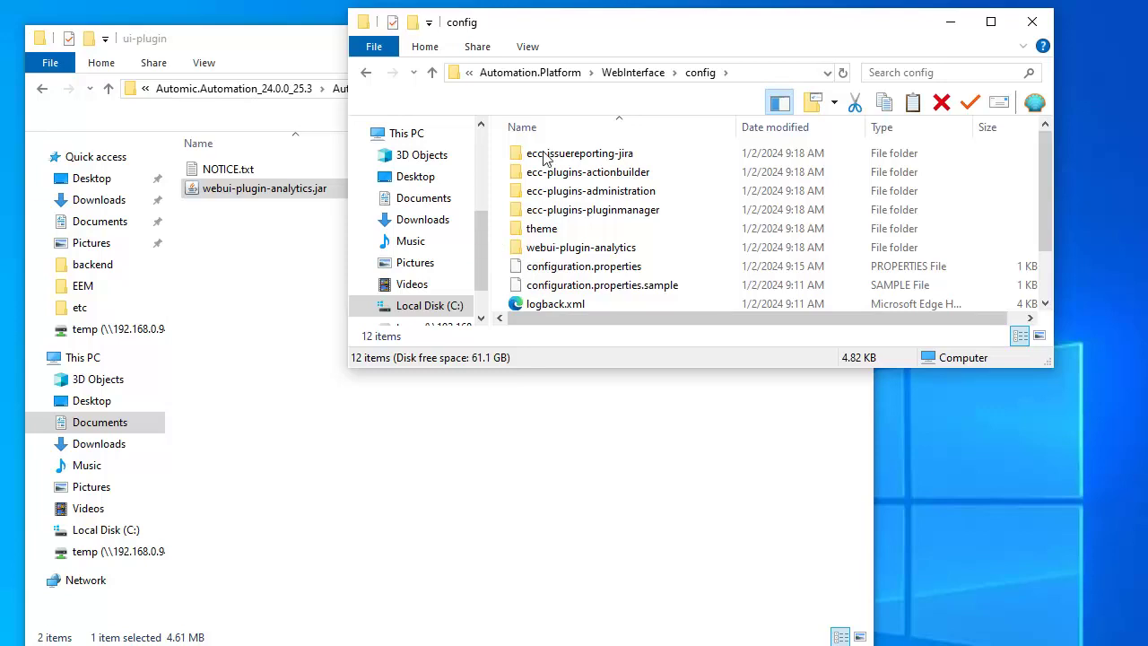
{"action": "double_click", "coordinate": [596, 247]}
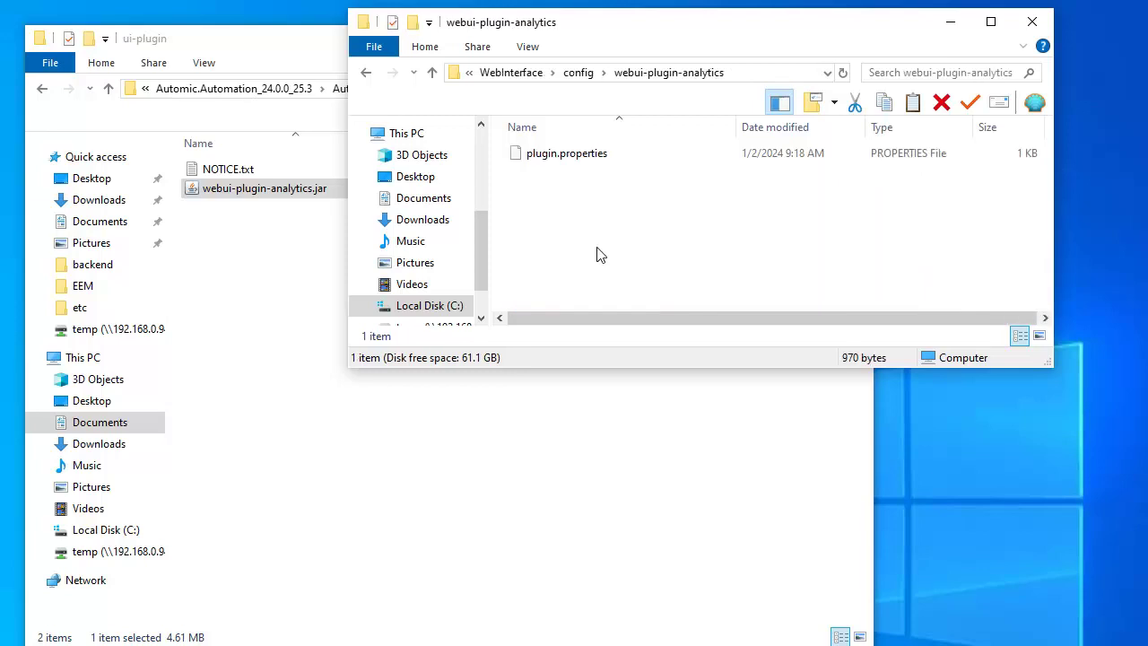
{"action": "double_click", "coordinate": [574, 156]}
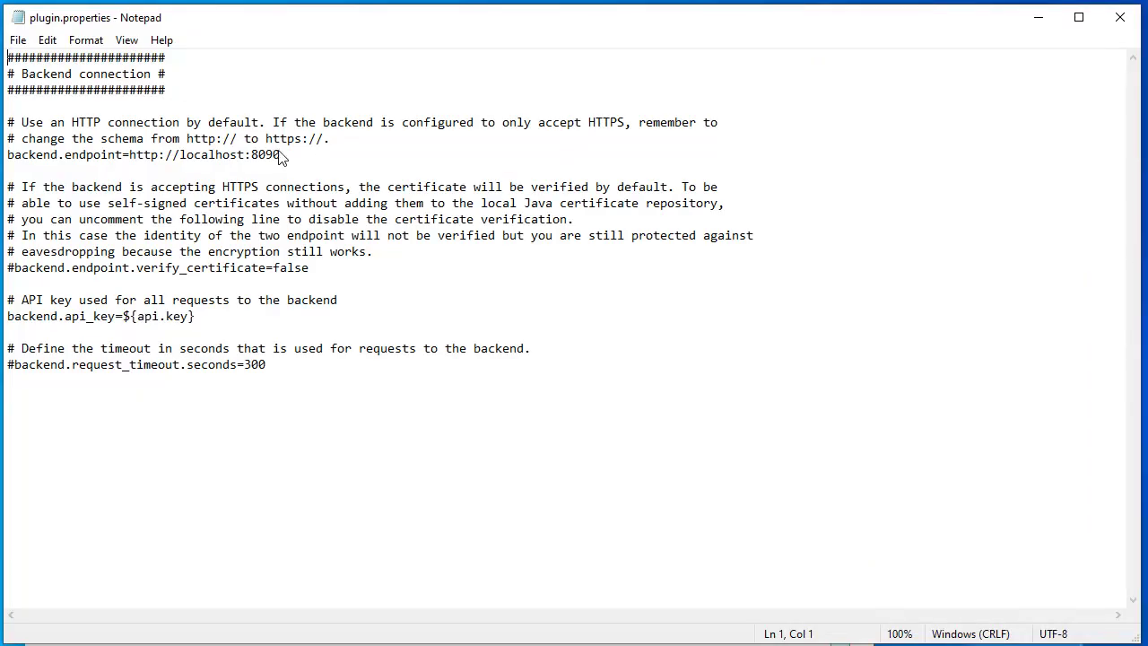
Change the backend endpoint host from localhost to windows24 and delete the ${api.key} placeholder
{"action": "double_click", "coordinate": [208, 158]}
{"action": "type", "text": "windows24"}
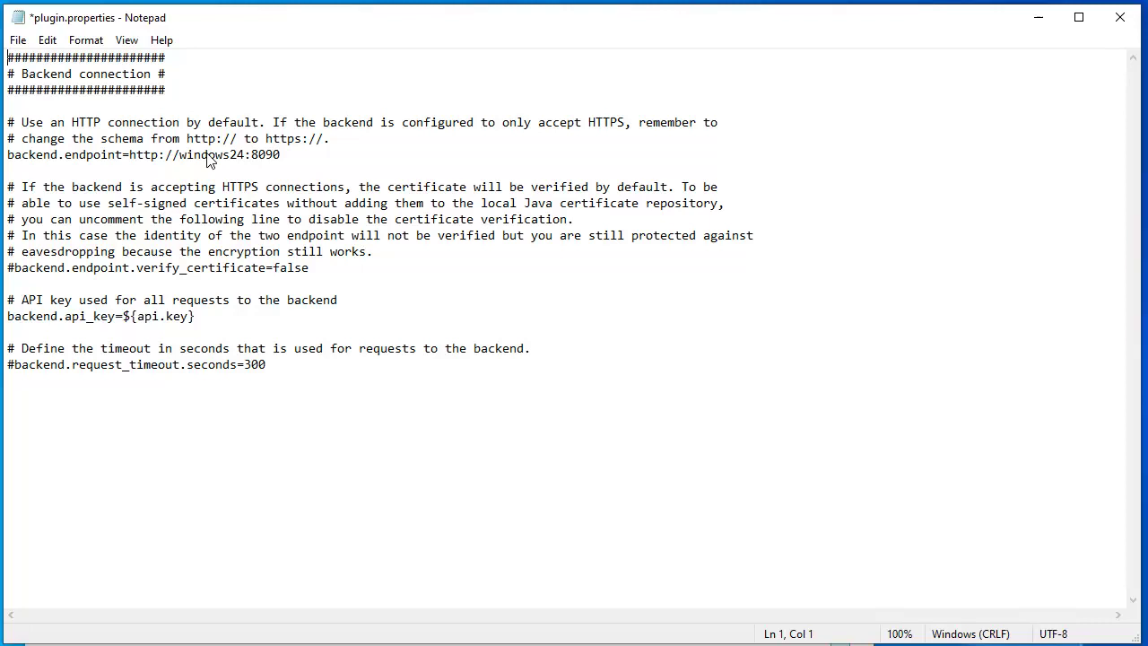
{"action": "double_click", "coordinate": [162, 316]}
{"action": "key", "text": "Delete"}
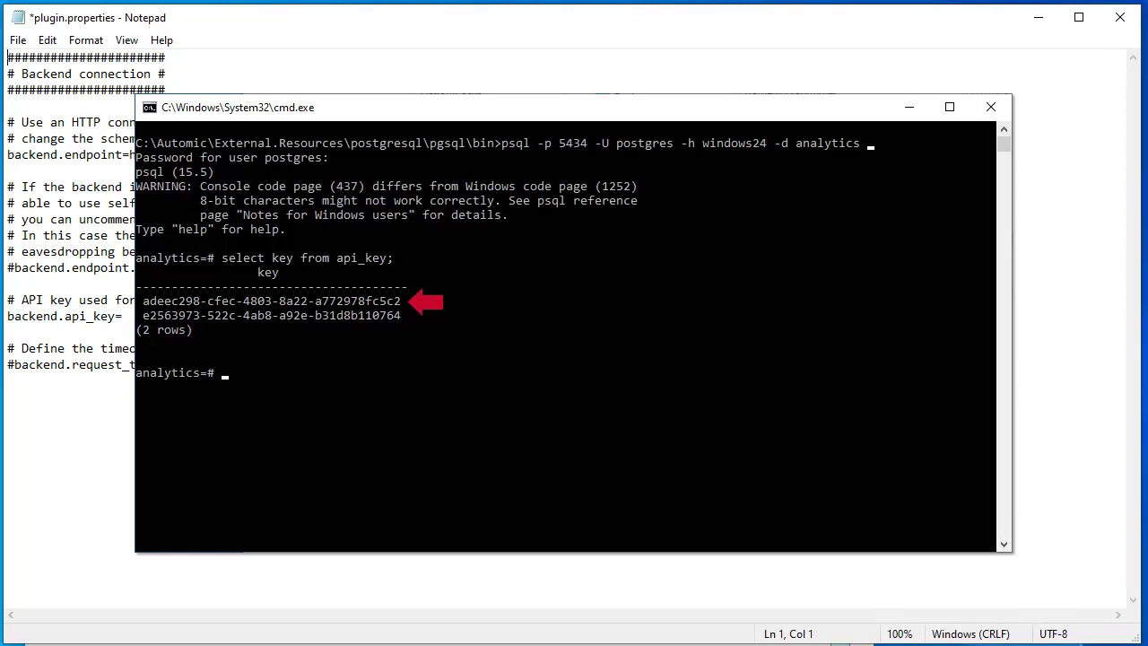
Return to plugin.properties in Notepad with the first API key copied
{"action": "key", "text": "alt+Tab"}
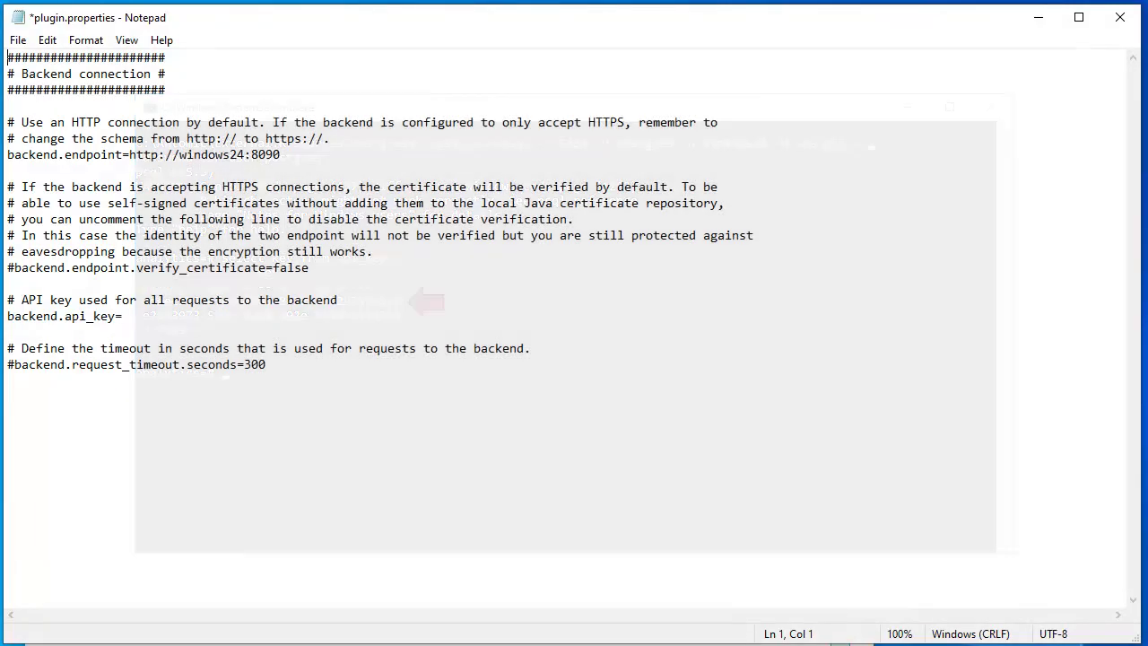
Paste the retrieved API key after backend.api_key= and save plugin.properties
{"action": "left_click", "coordinate": [165, 322]}
{"action": "key", "text": "ctrl+v"}
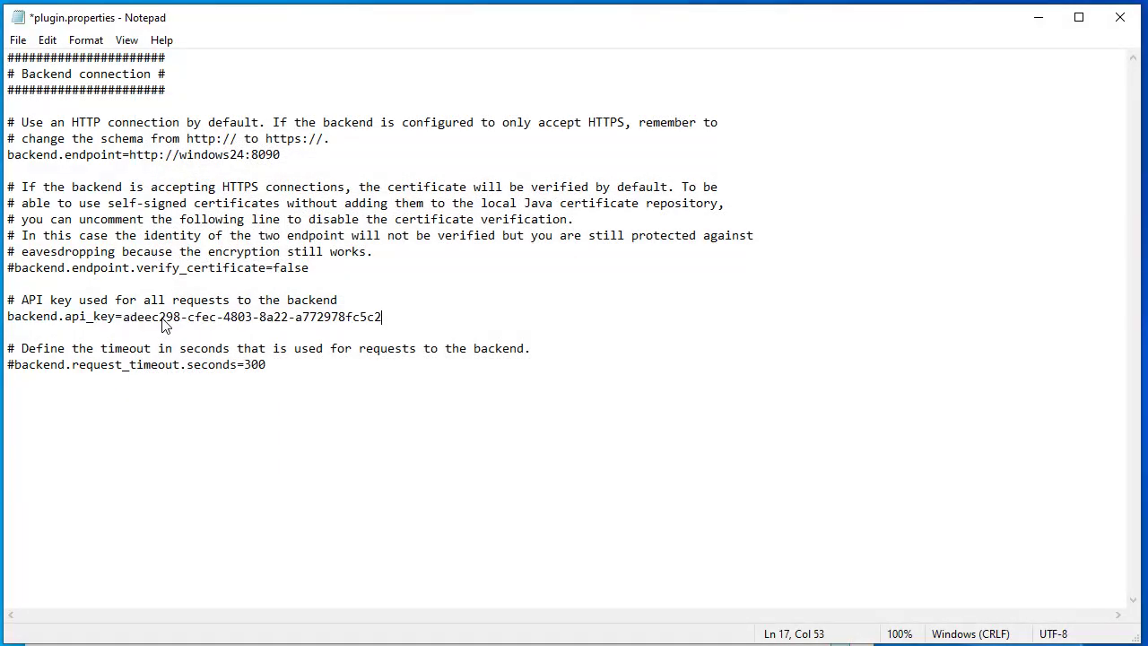
{"action": "left_click", "coordinate": [1121, 18]}
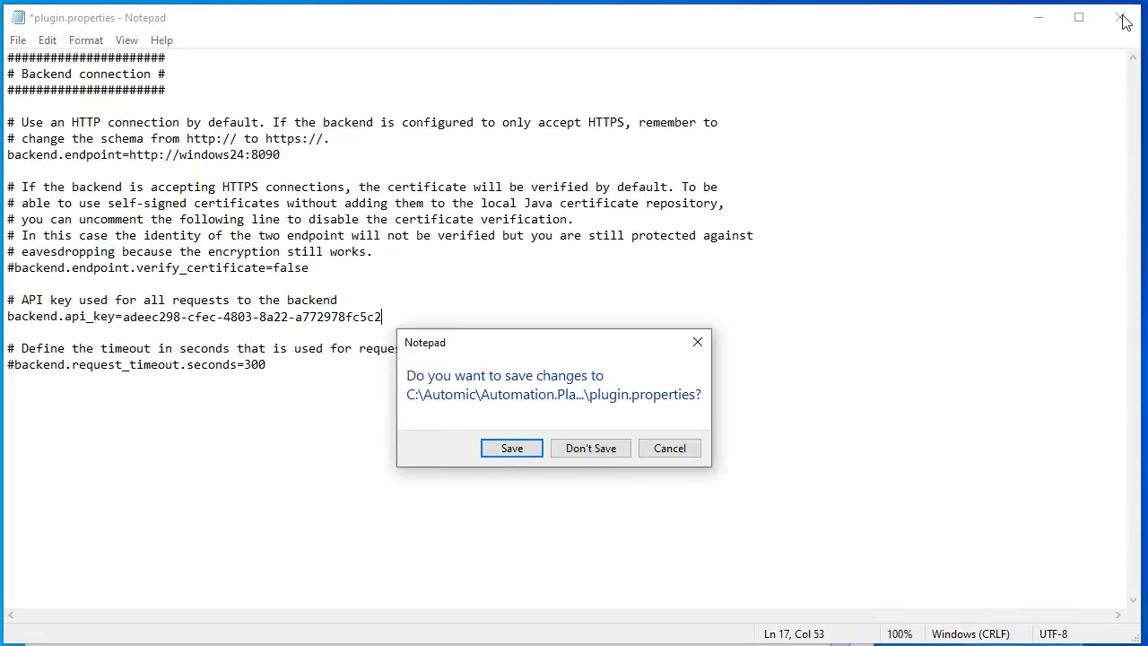
{"action": "left_click", "coordinate": [512, 451]}
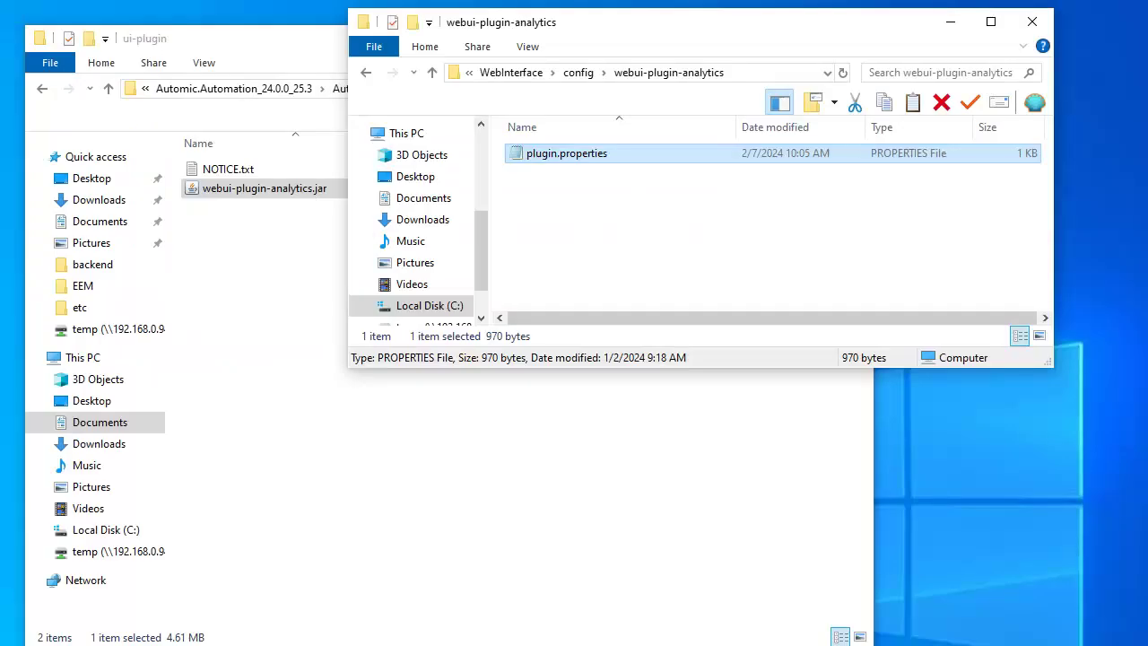